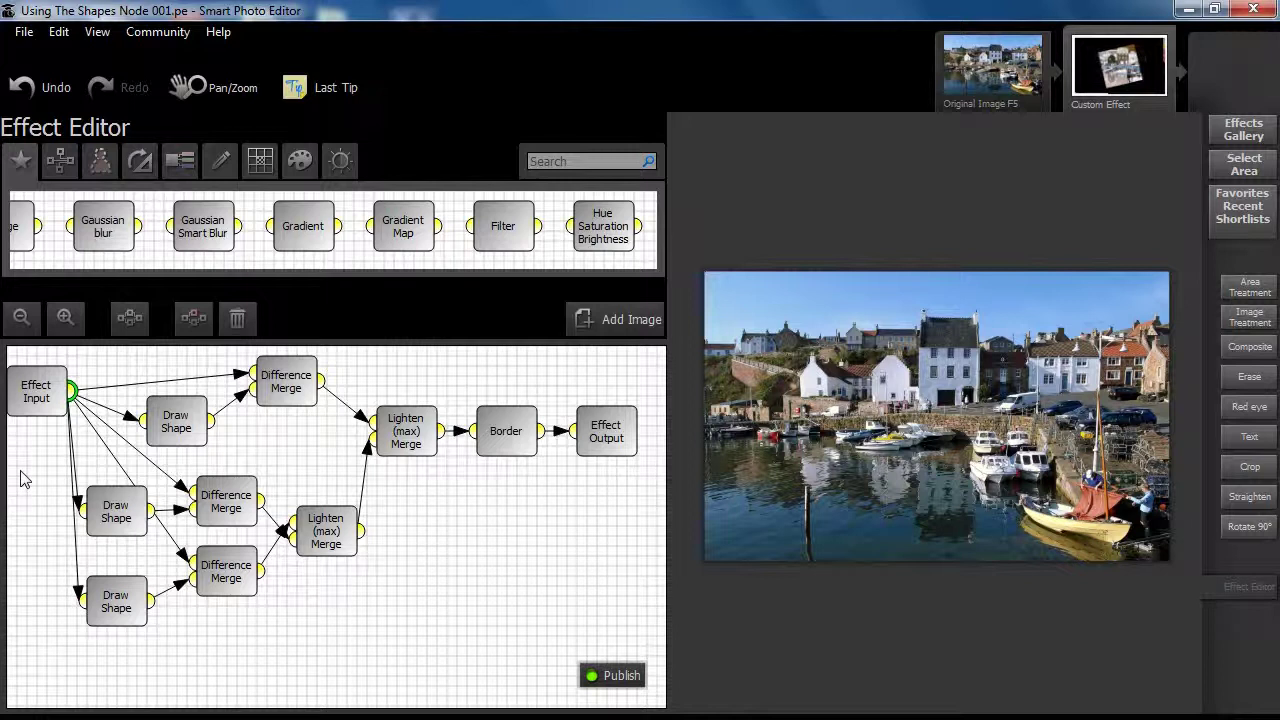
Step: Make the first Draw Shape a black 96-sided circle and adjust its radius on the photo
left_click(171, 425)
left_click_drag(171, 425, 176, 400)
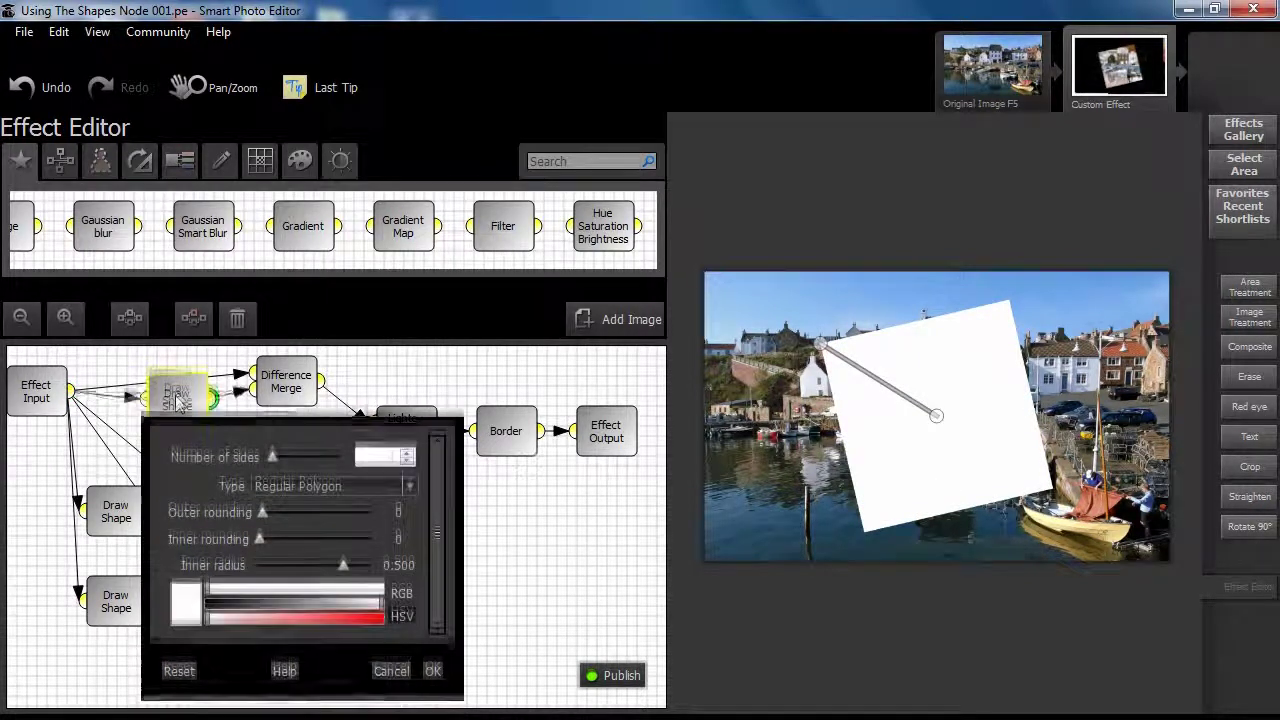
left_click_drag(274, 452, 338, 455)
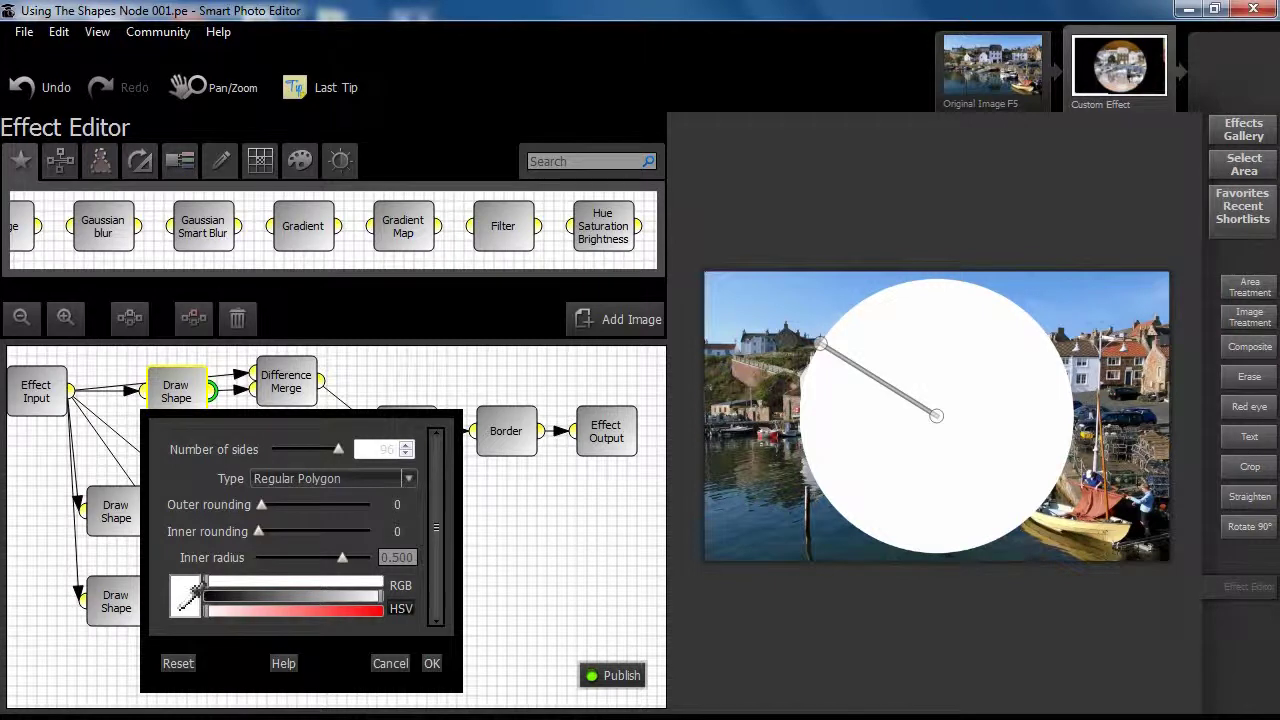
left_click(188, 597)
left_click(414, 214)
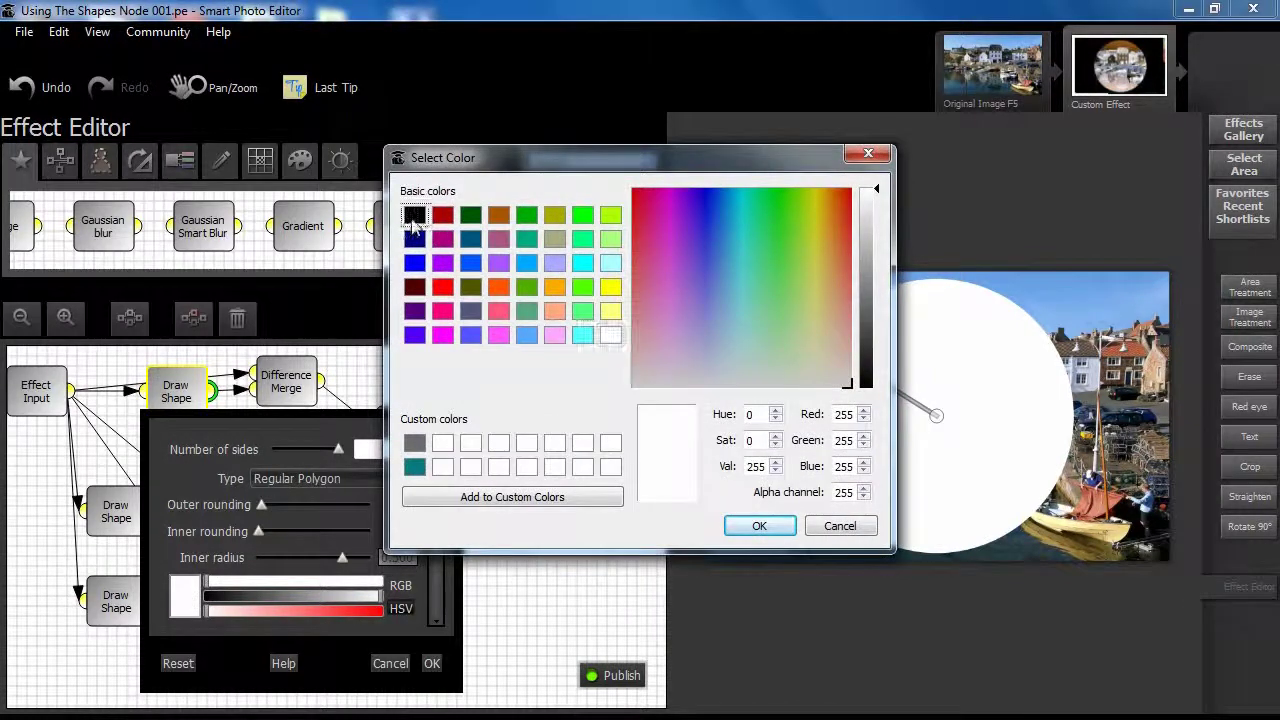
left_click(781, 527)
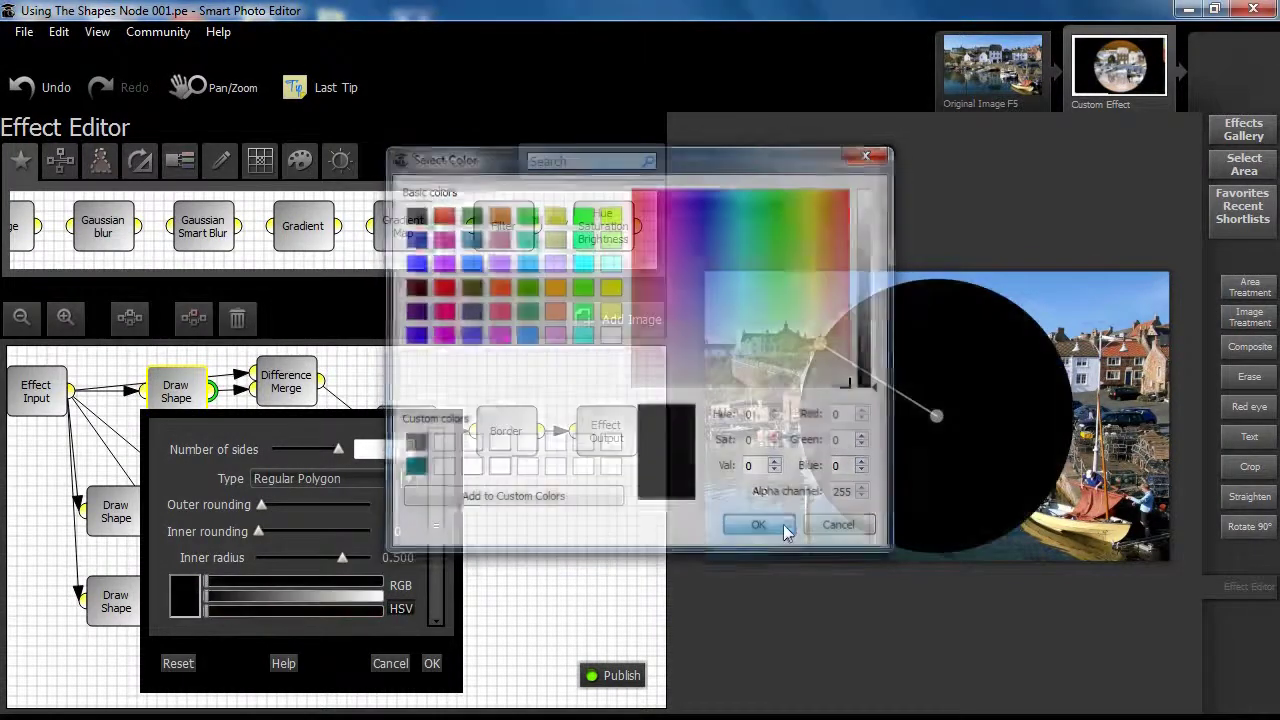
left_click_drag(807, 383, 818, 427)
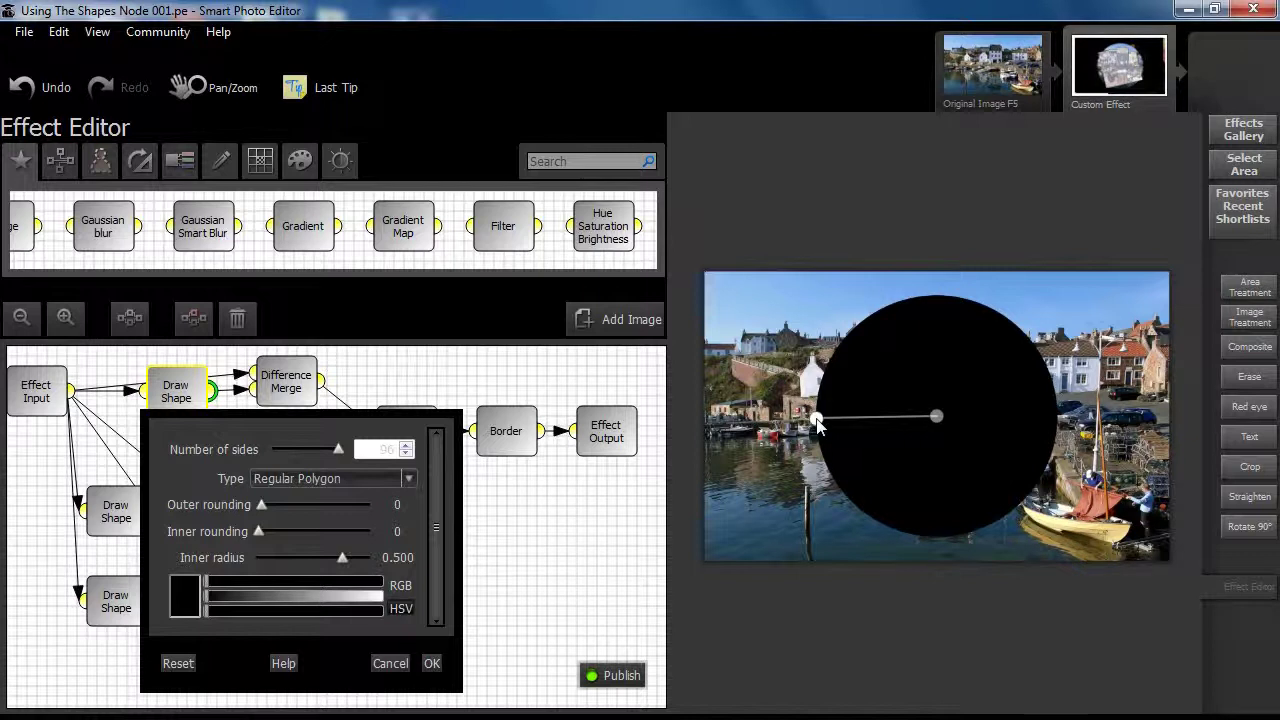
left_click(431, 663)
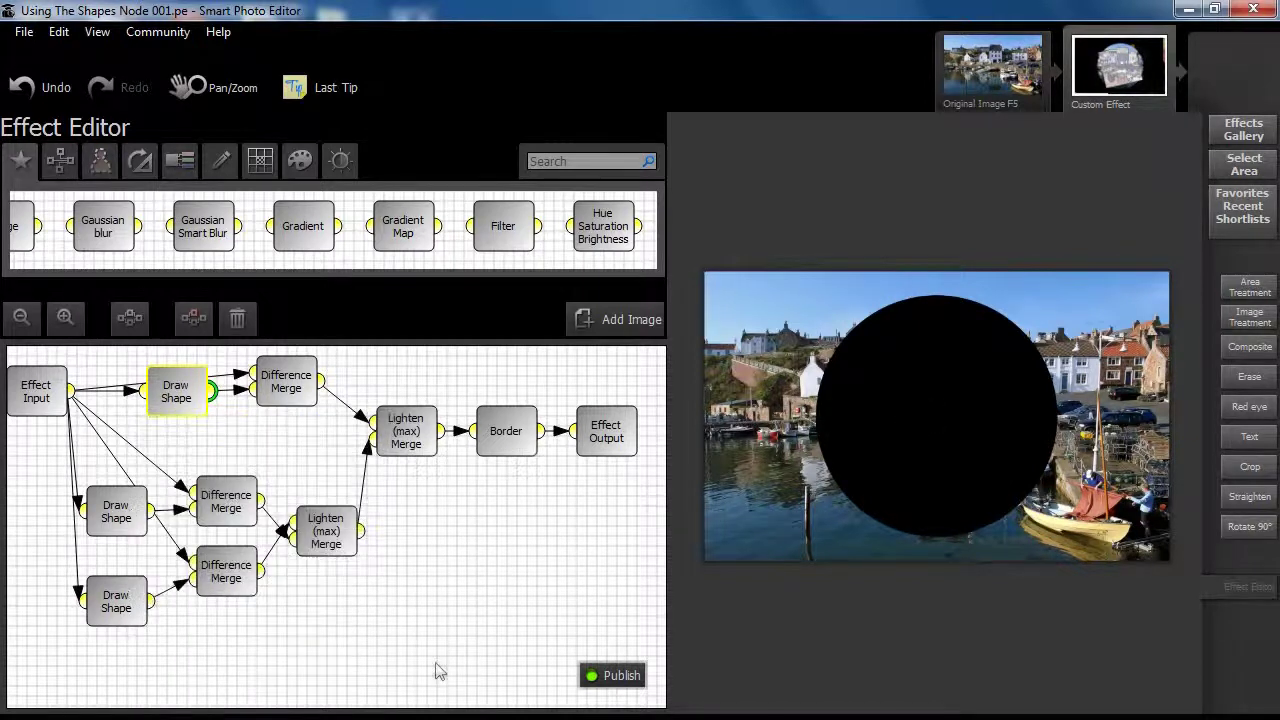
Step: Reposition the circle's node and preview the harbour-in-a-circle Difference Merge result
left_click_drag(166, 400, 176, 430)
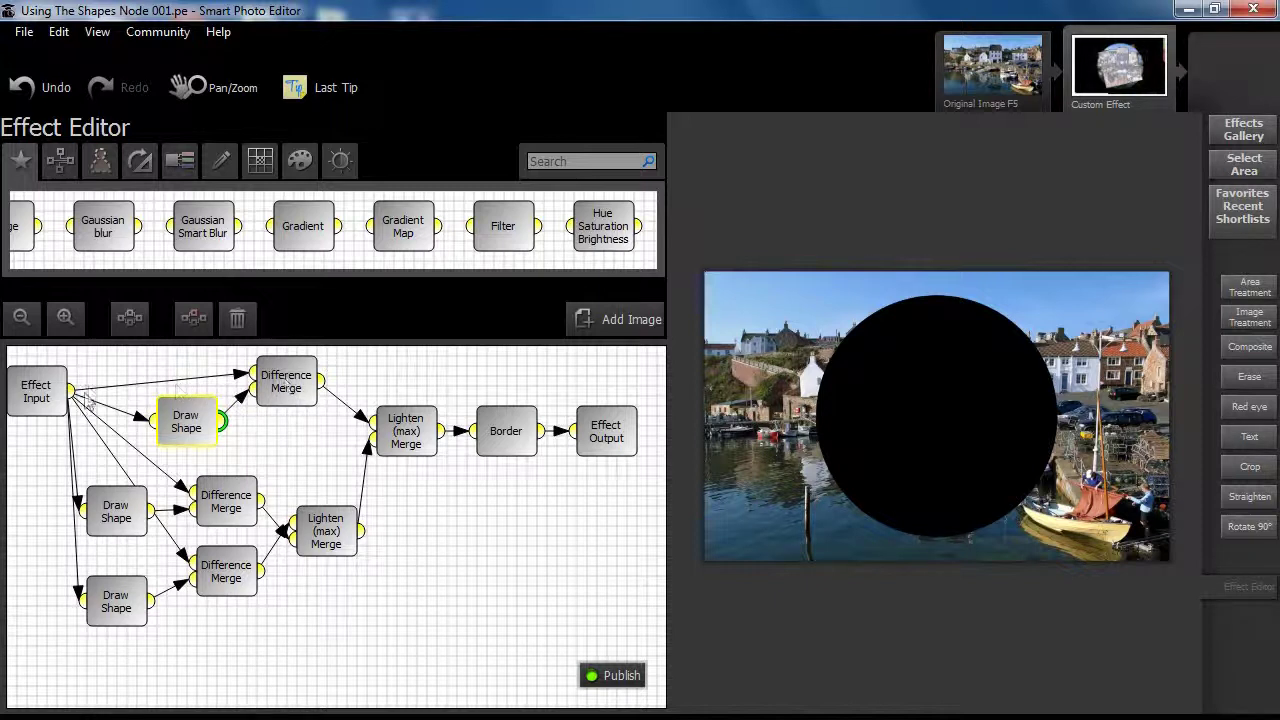
left_click(293, 393)
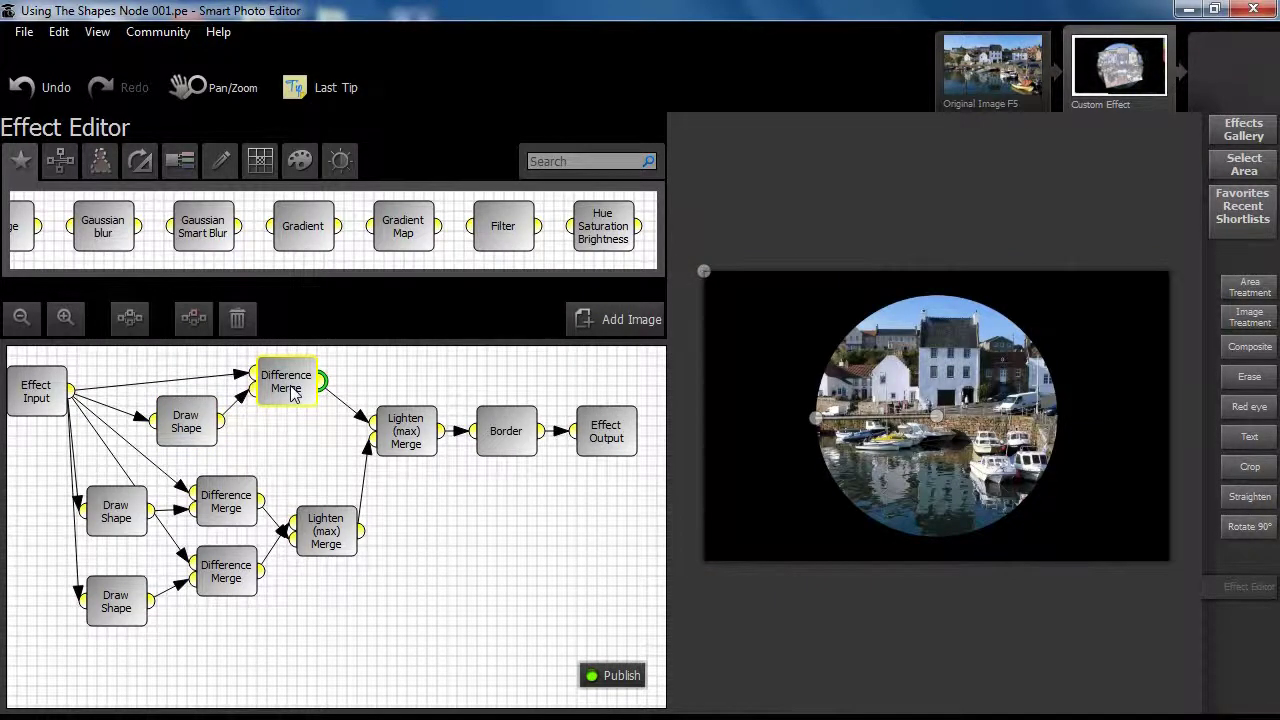
left_click(280, 448)
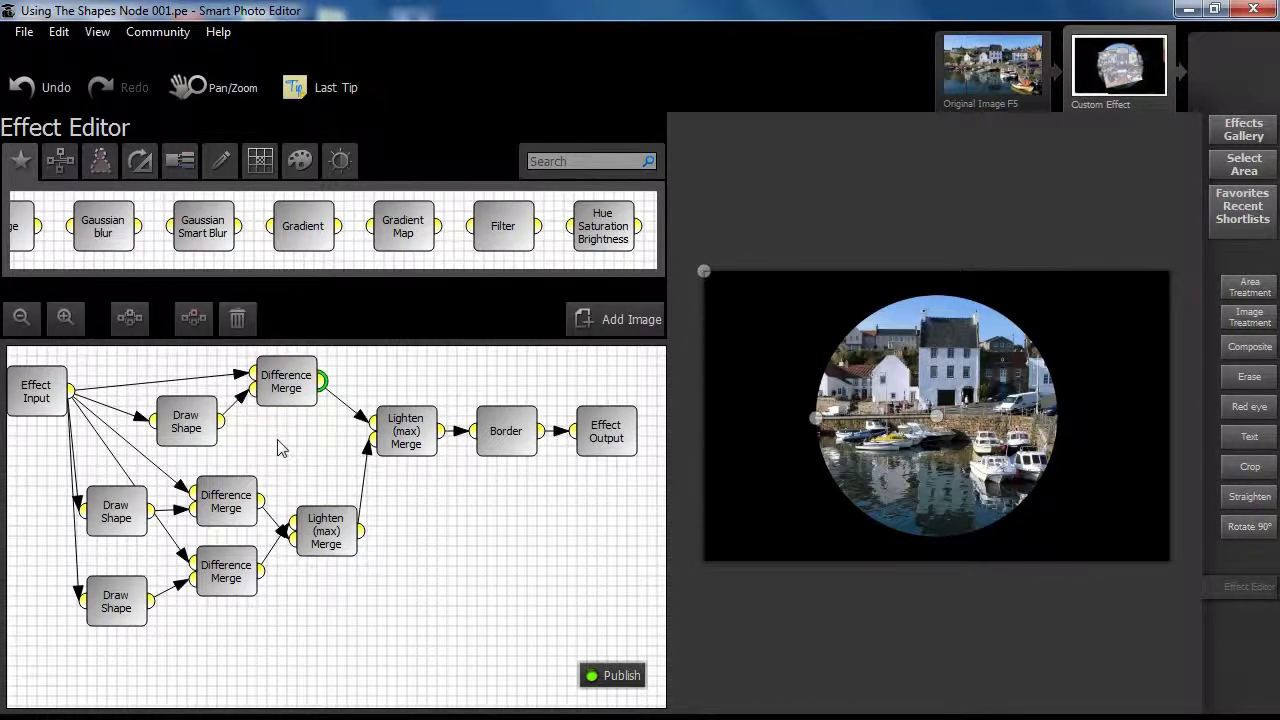
left_click(101, 519)
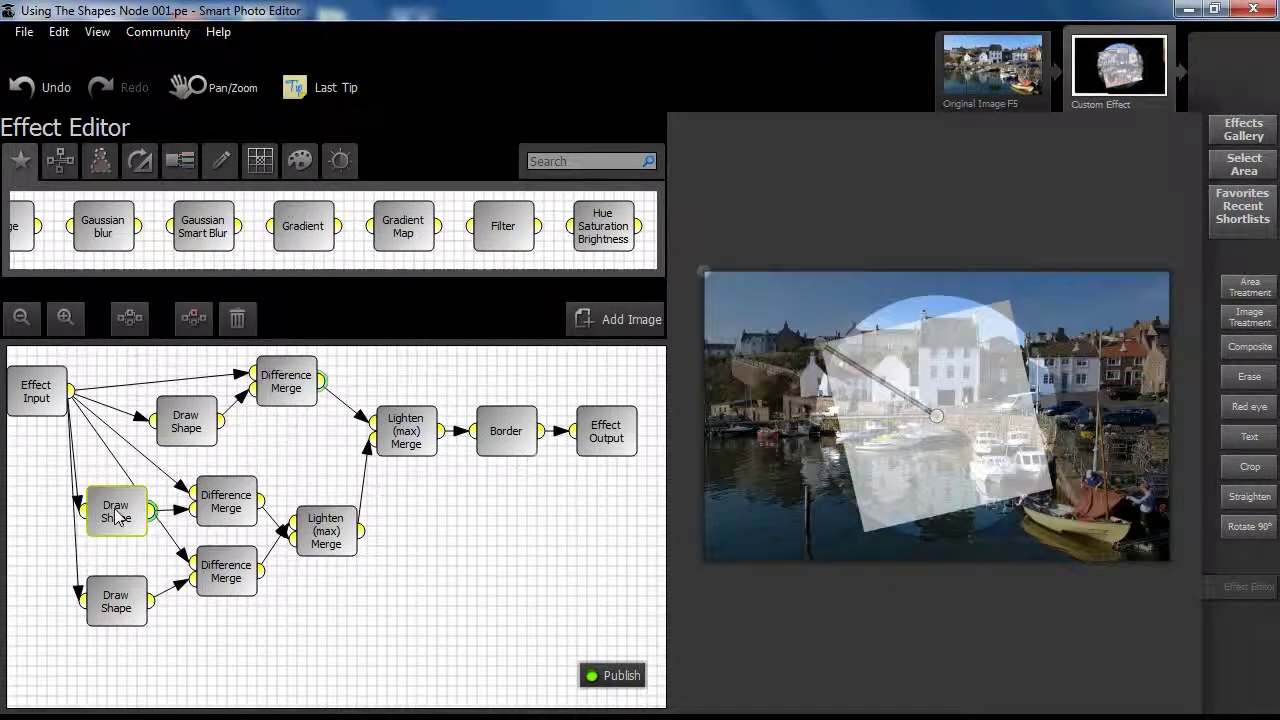
Step: Set the second Draw Shape to a 12-sided Star with inner radius 0.55
left_click_drag(118, 505, 118, 396)
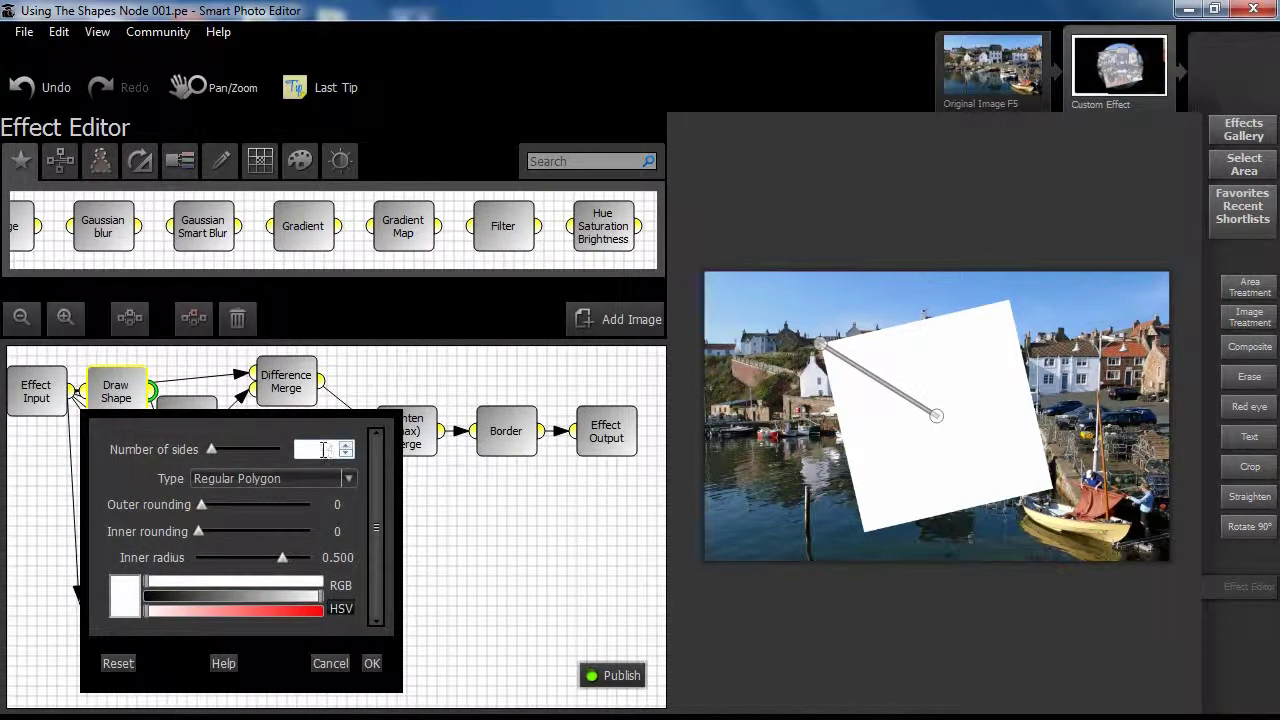
type("12")
key("Return")
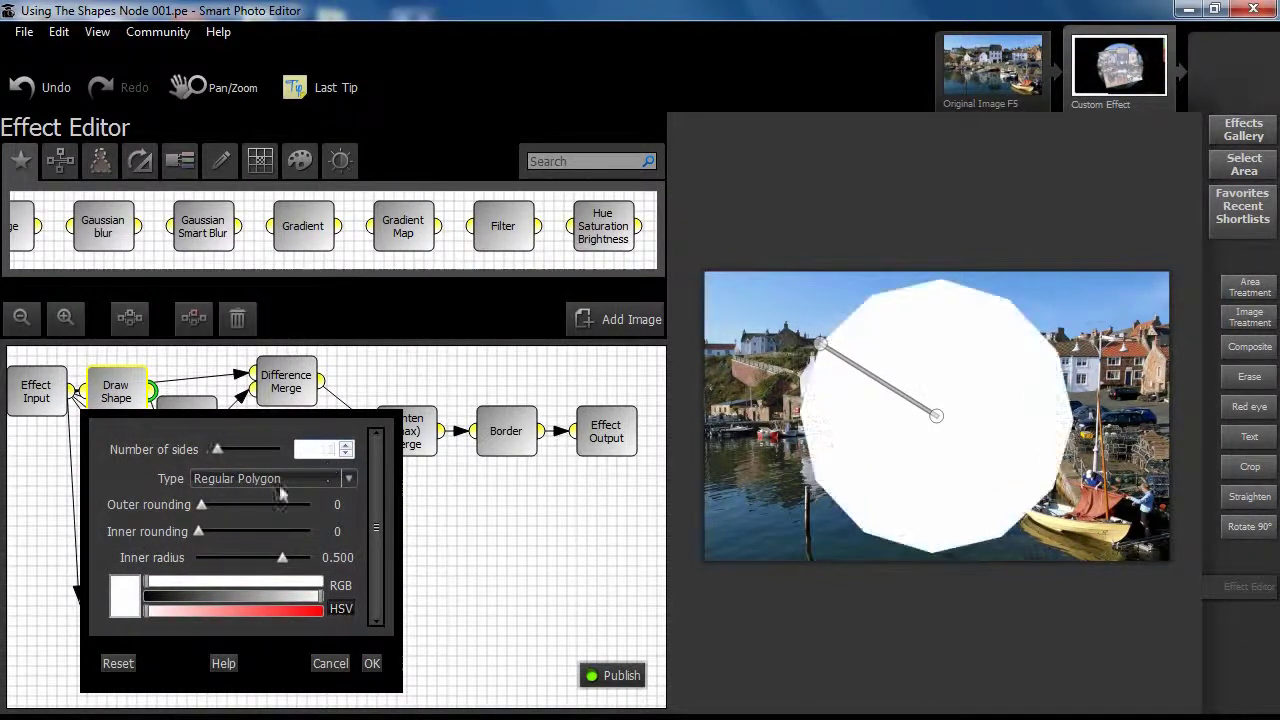
left_click(265, 480)
left_click(217, 508)
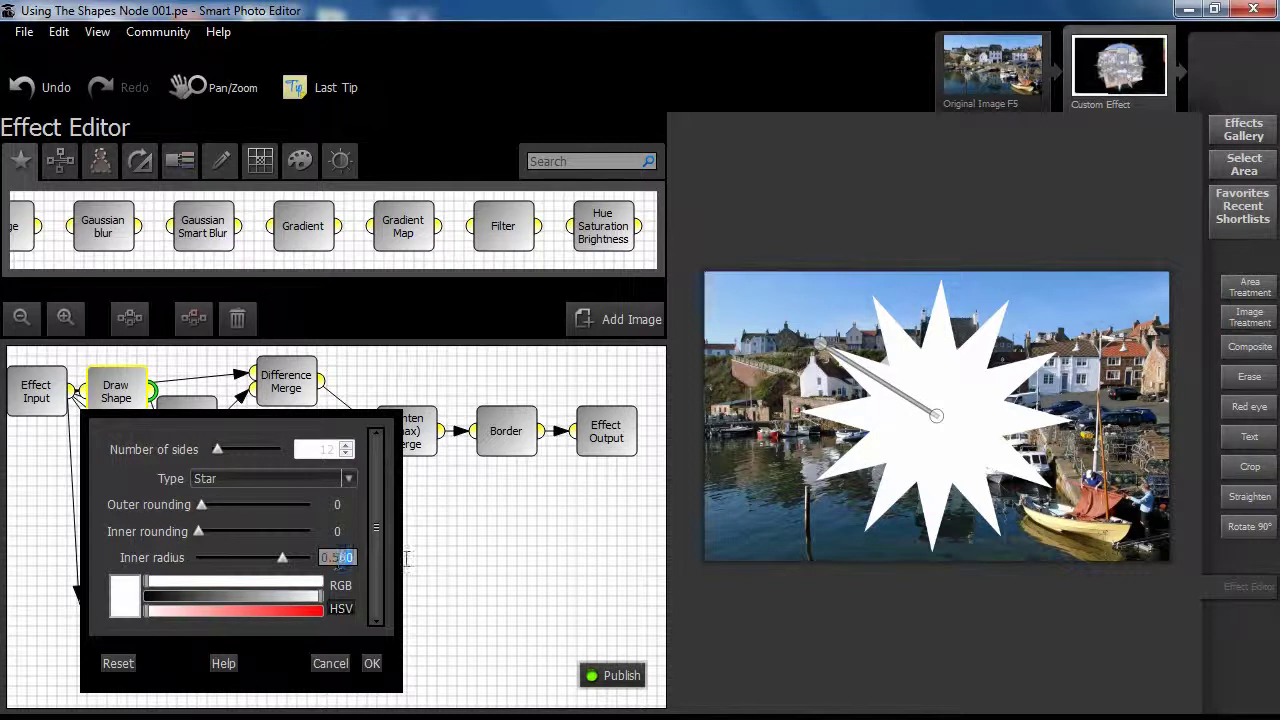
type("50")
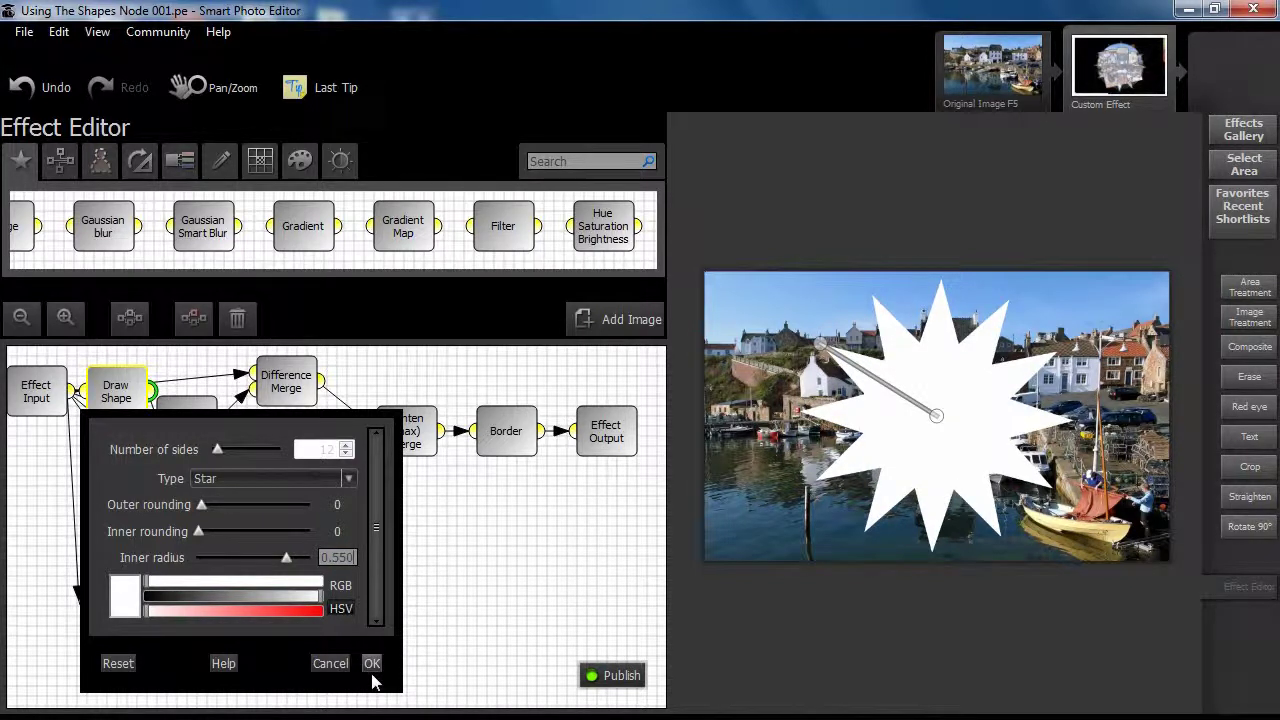
Step: Fill the star black, apply it, and preview its Difference Merge result
left_click(128, 600)
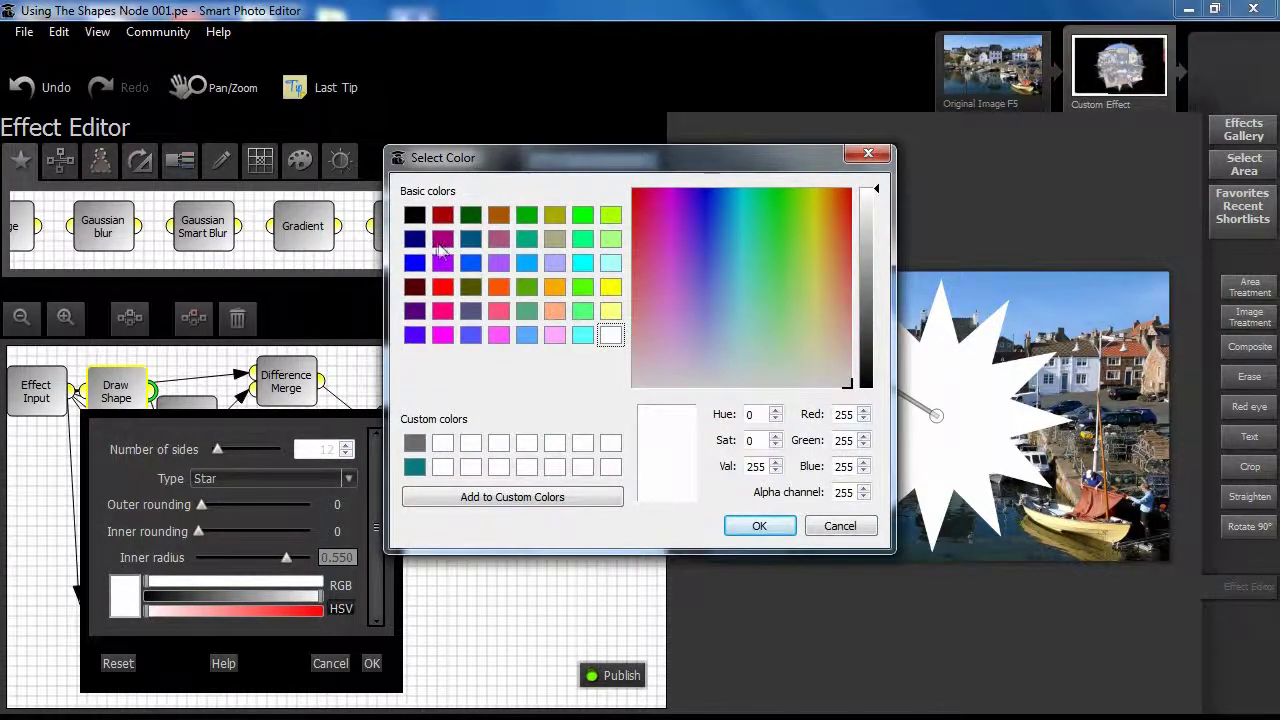
left_click(414, 216)
left_click(762, 527)
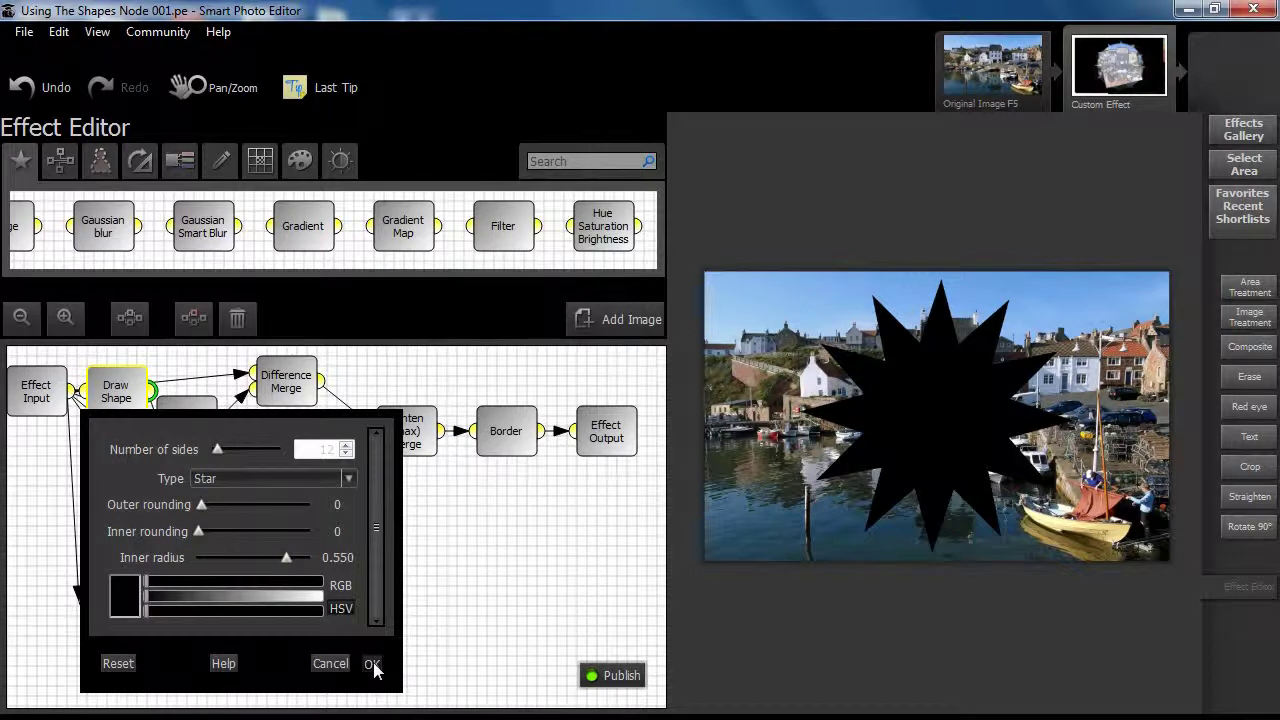
left_click(372, 665)
mouse_move(127, 407)
left_mouse_down()
mouse_move(143, 542)
mouse_move(127, 527)
left_mouse_up()
left_click(223, 510)
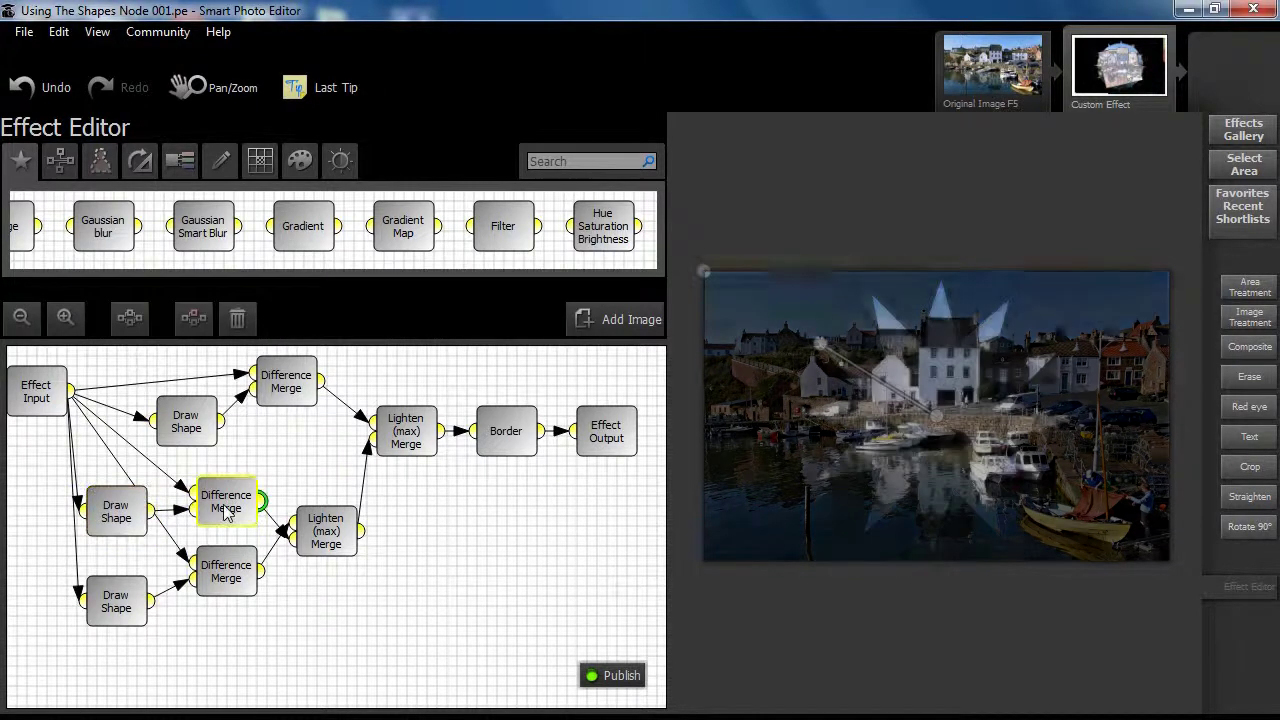
Step: Scale and rotate the star cut-out over the harbour, then deselect the merge node
left_click_drag(936, 417, 888, 311)
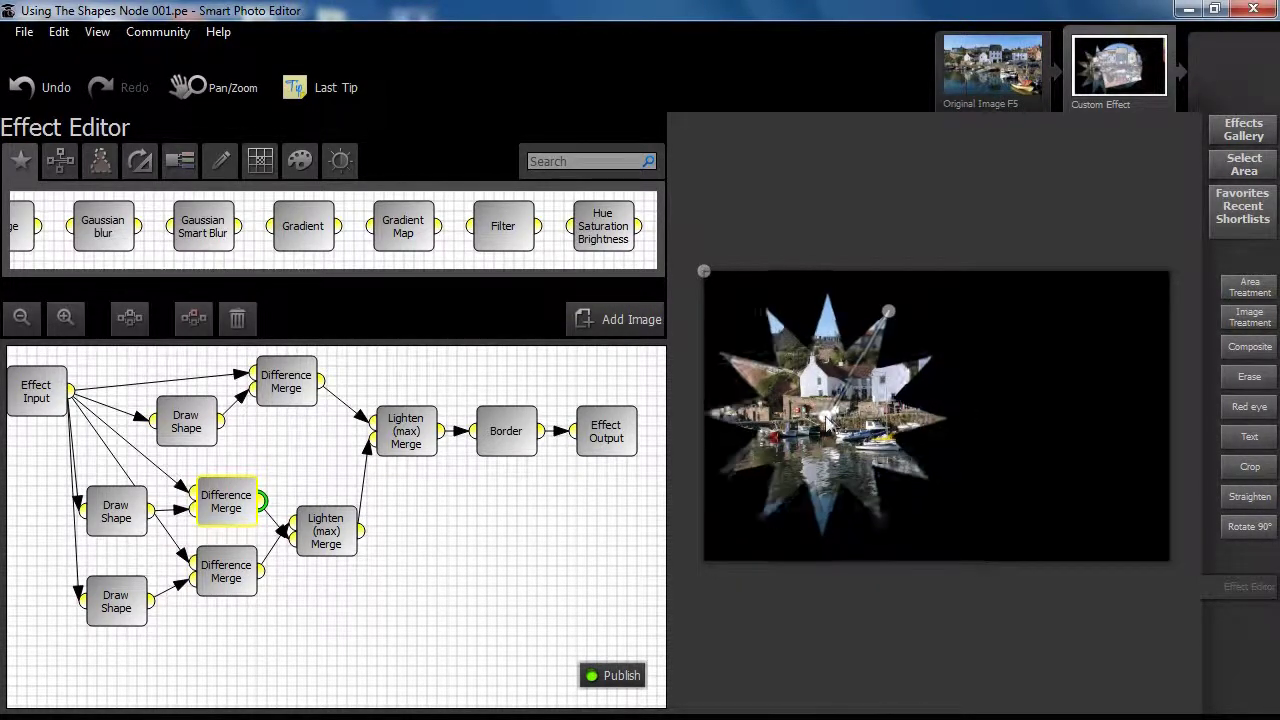
left_click_drag(888, 311, 907, 308)
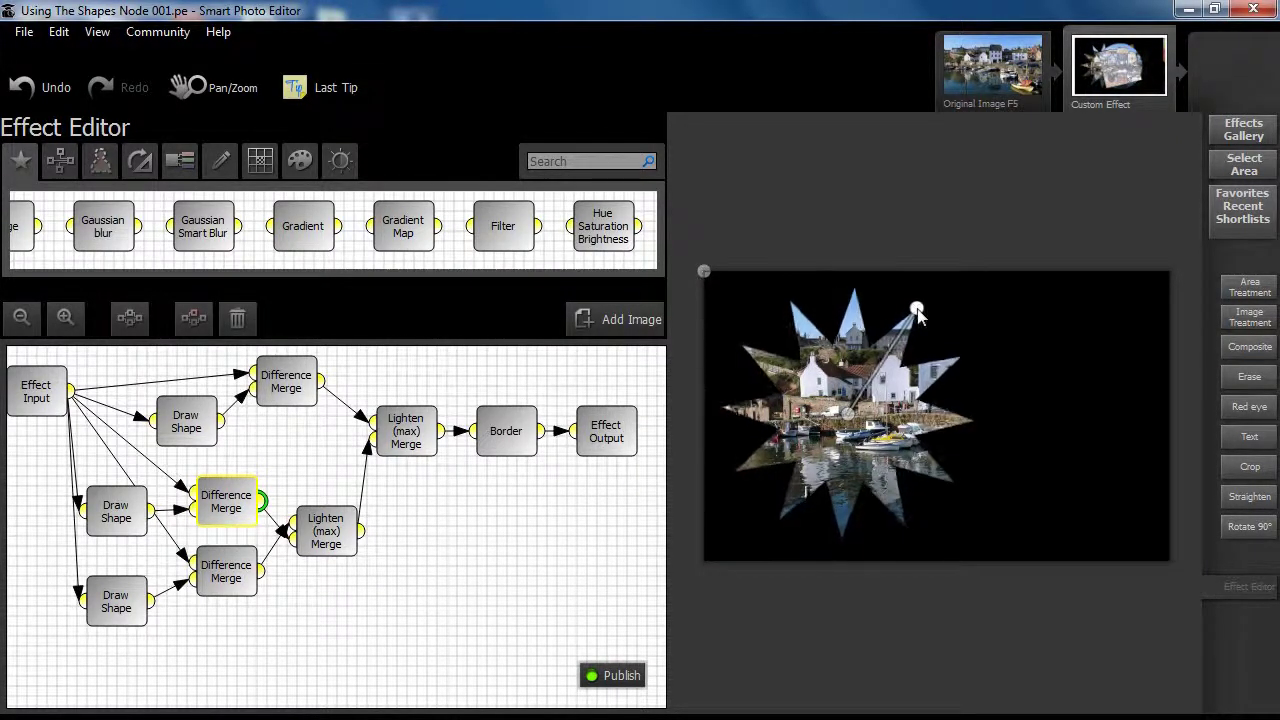
left_click(434, 514)
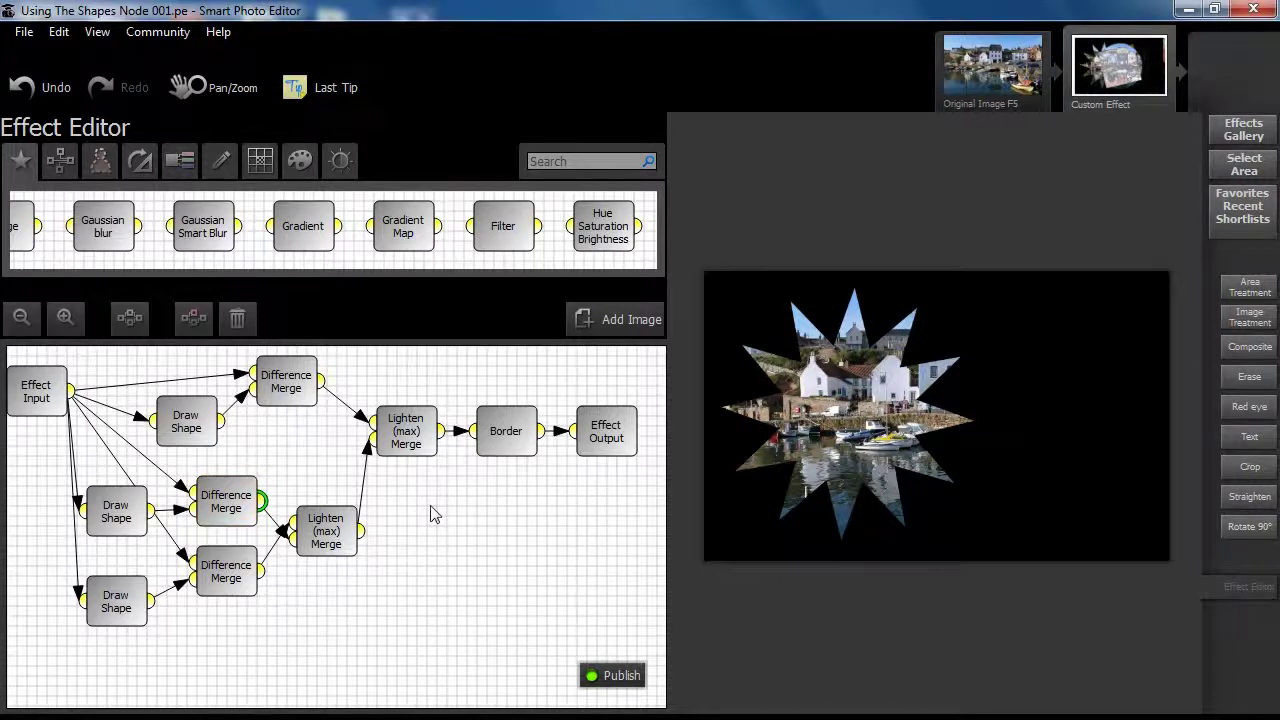
left_click(121, 605)
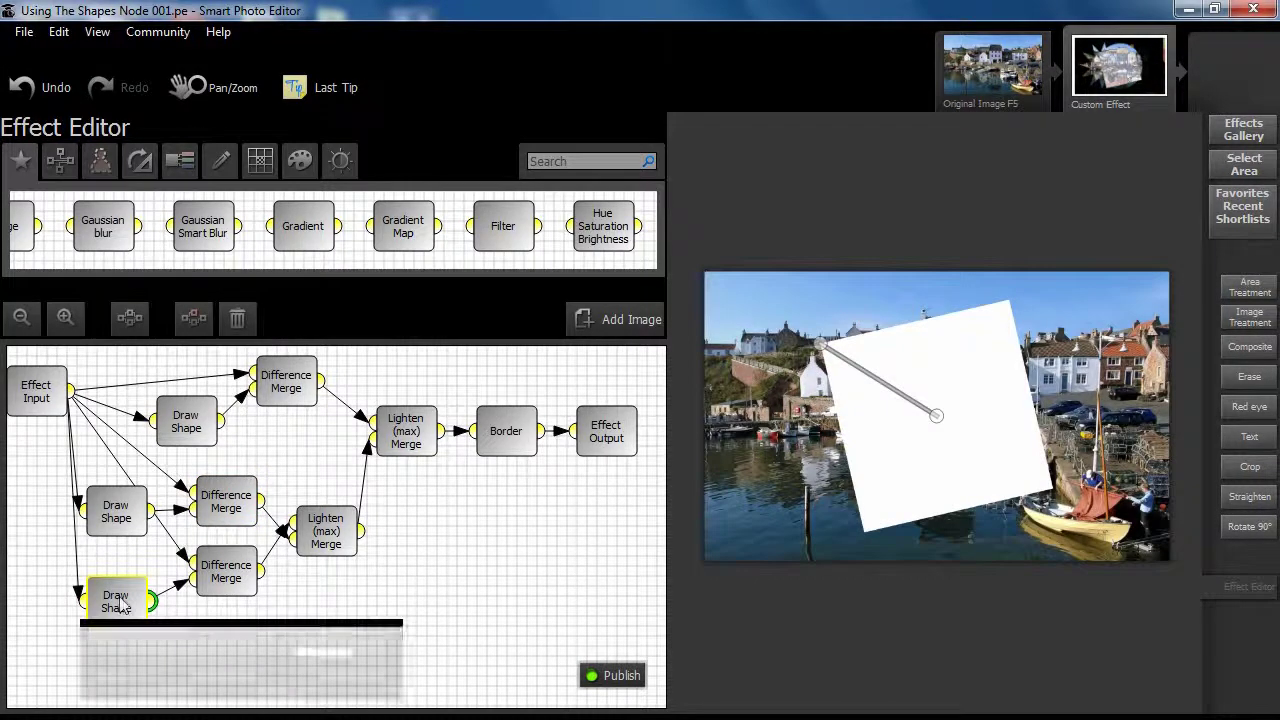
Step: Make the bottom Draw Shape a black 12-sided star and return its node to the lower left
left_click_drag(130, 600, 159, 390)
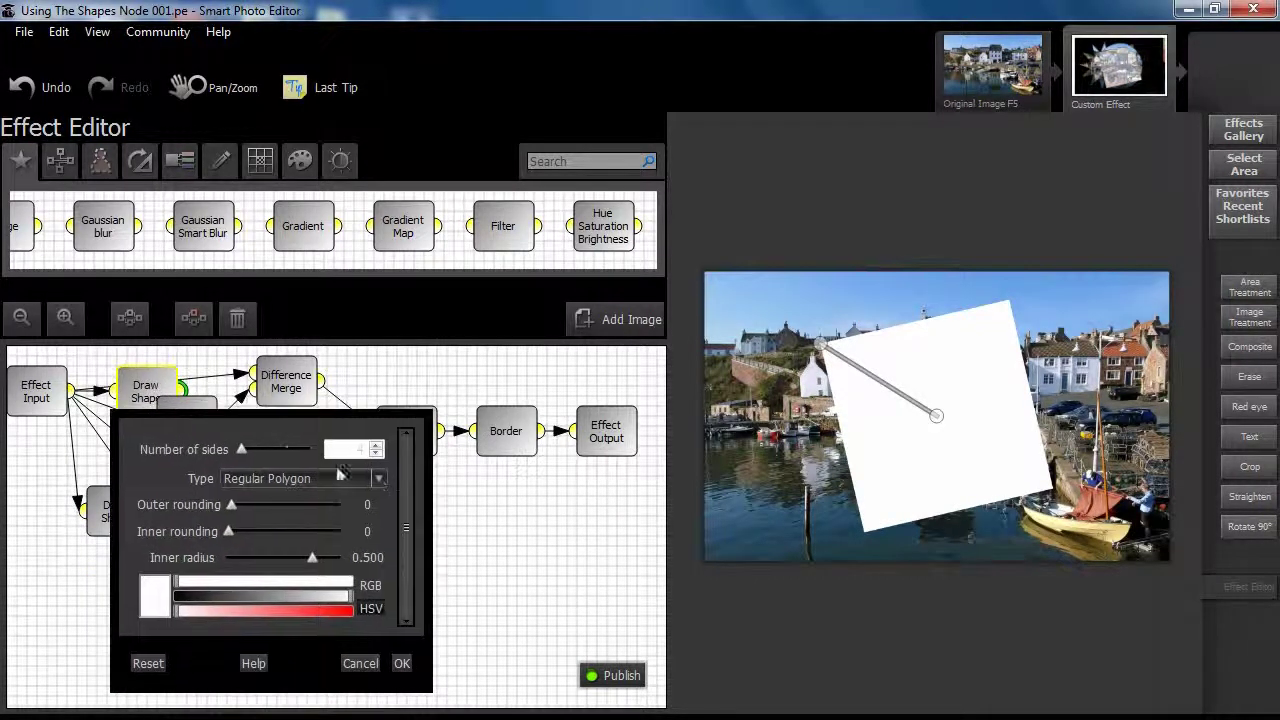
double_click(350, 448)
type("12")
left_click(297, 488)
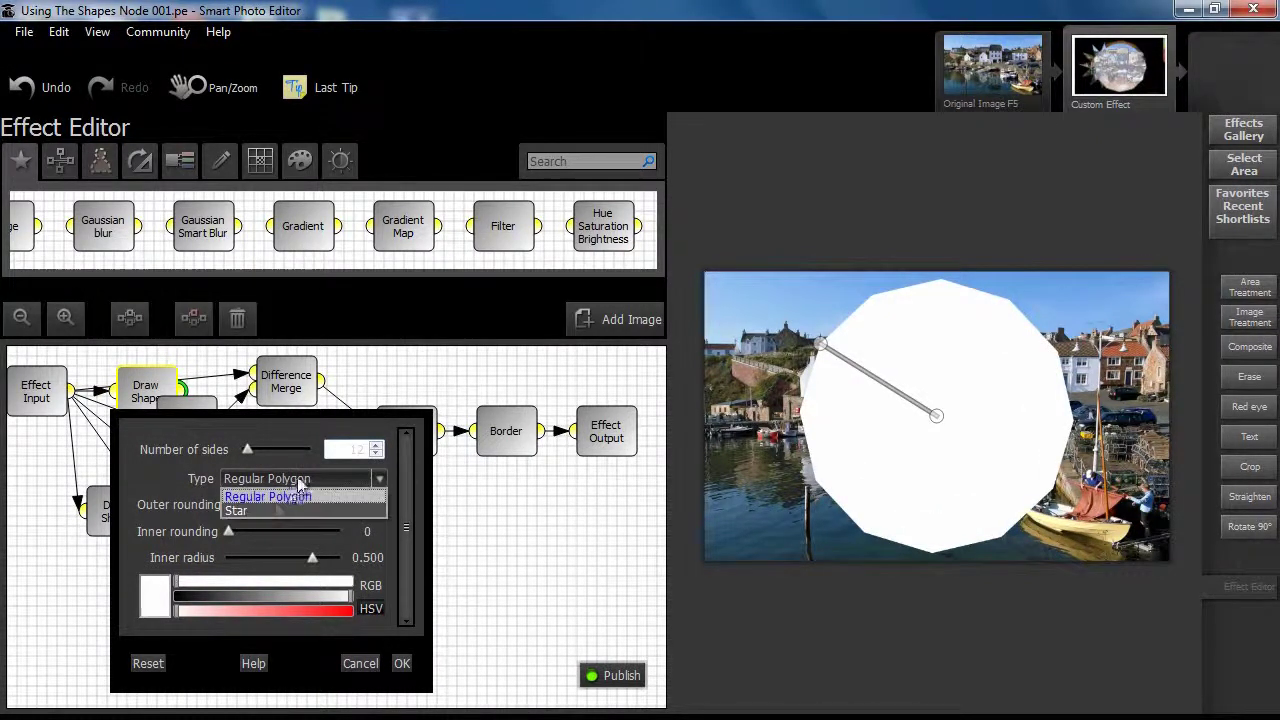
left_click(285, 514)
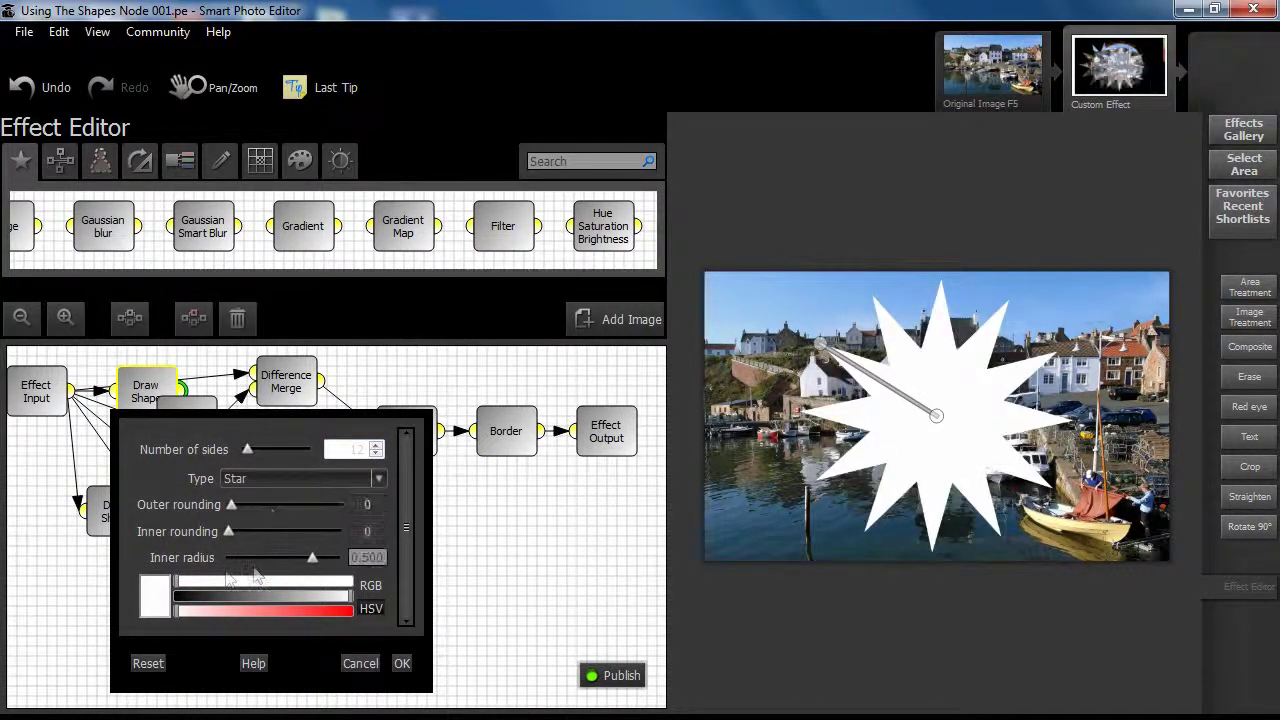
left_click(163, 592)
left_click(413, 216)
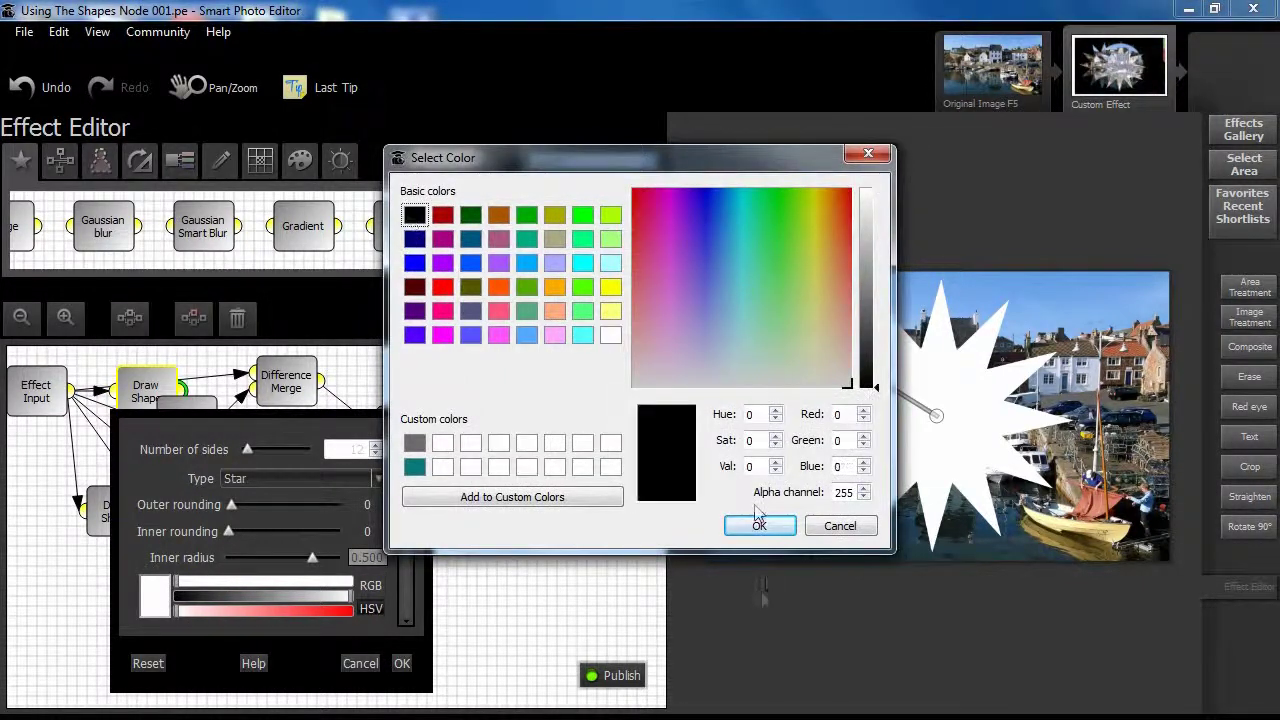
left_click(752, 526)
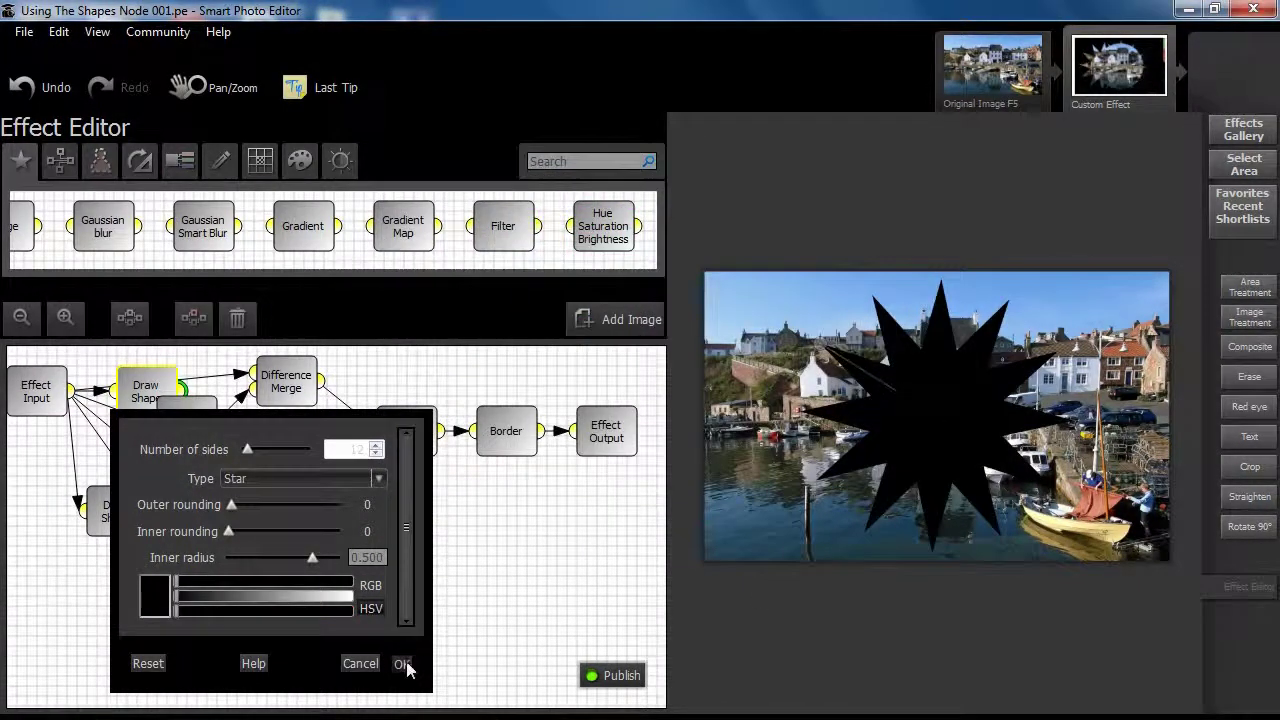
left_click(401, 664)
mouse_move(160, 385)
left_mouse_down()
mouse_move(144, 558)
mouse_move(134, 603)
mouse_move(121, 604)
left_mouse_up()
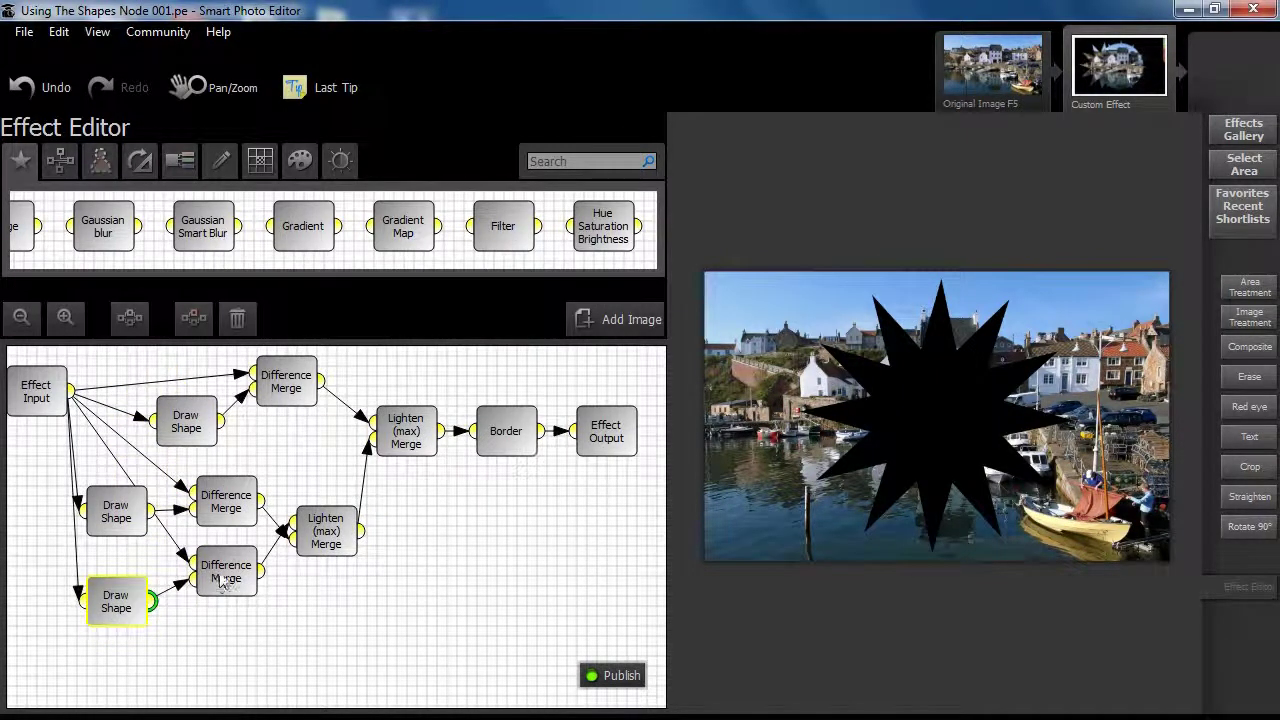
Step: Preview both stars in the Lighten (max) Merge and move the second star further right
left_click(226, 572)
left_click_drag(229, 572, 226, 572)
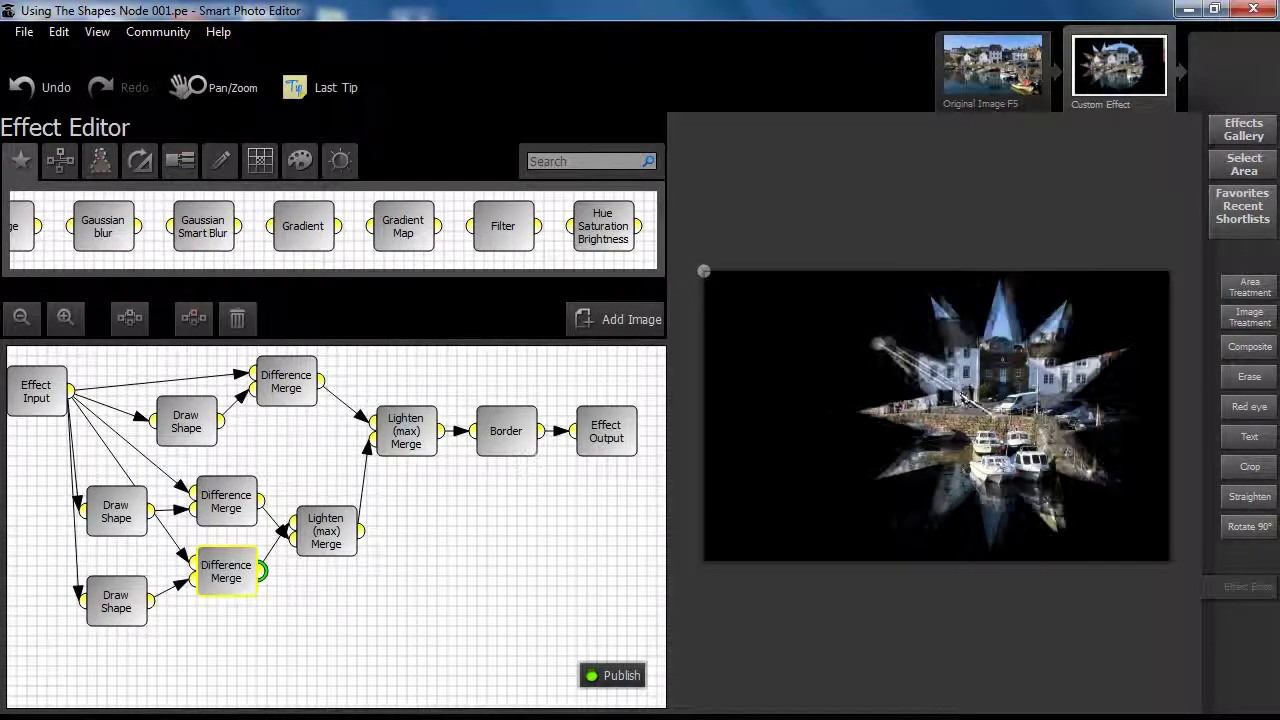
left_click(328, 541)
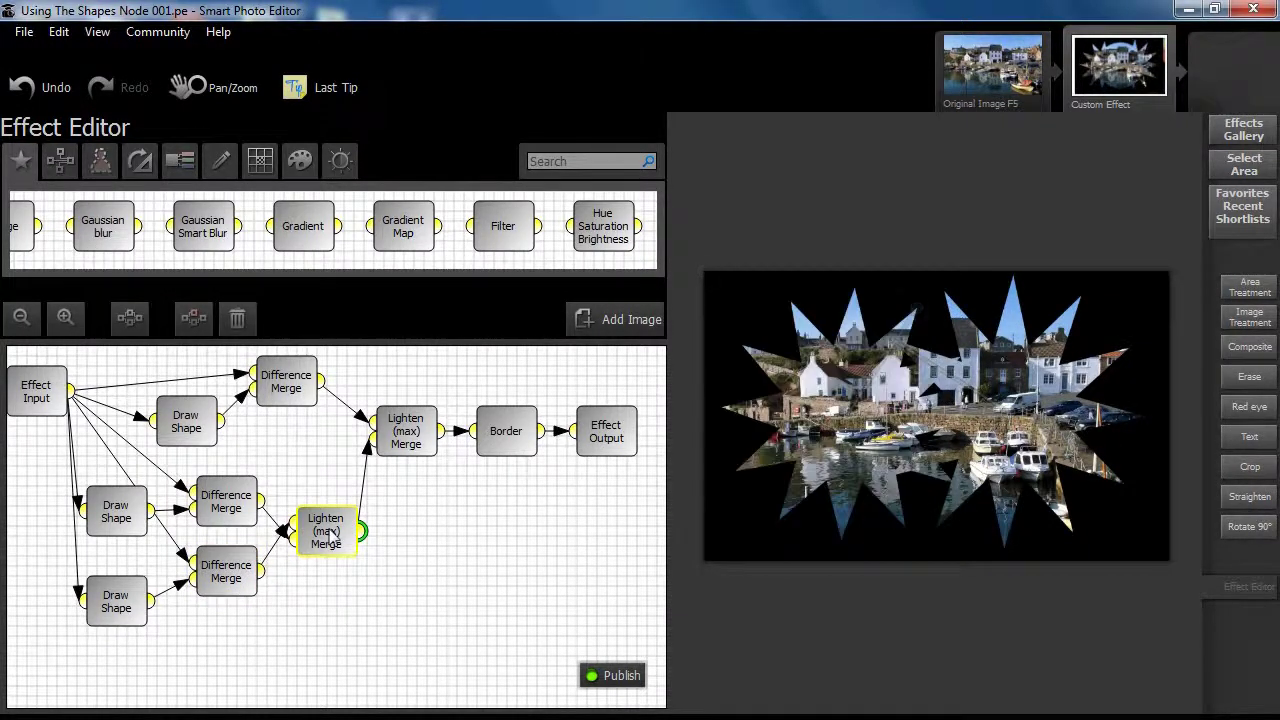
left_click_drag(872, 395, 859, 397)
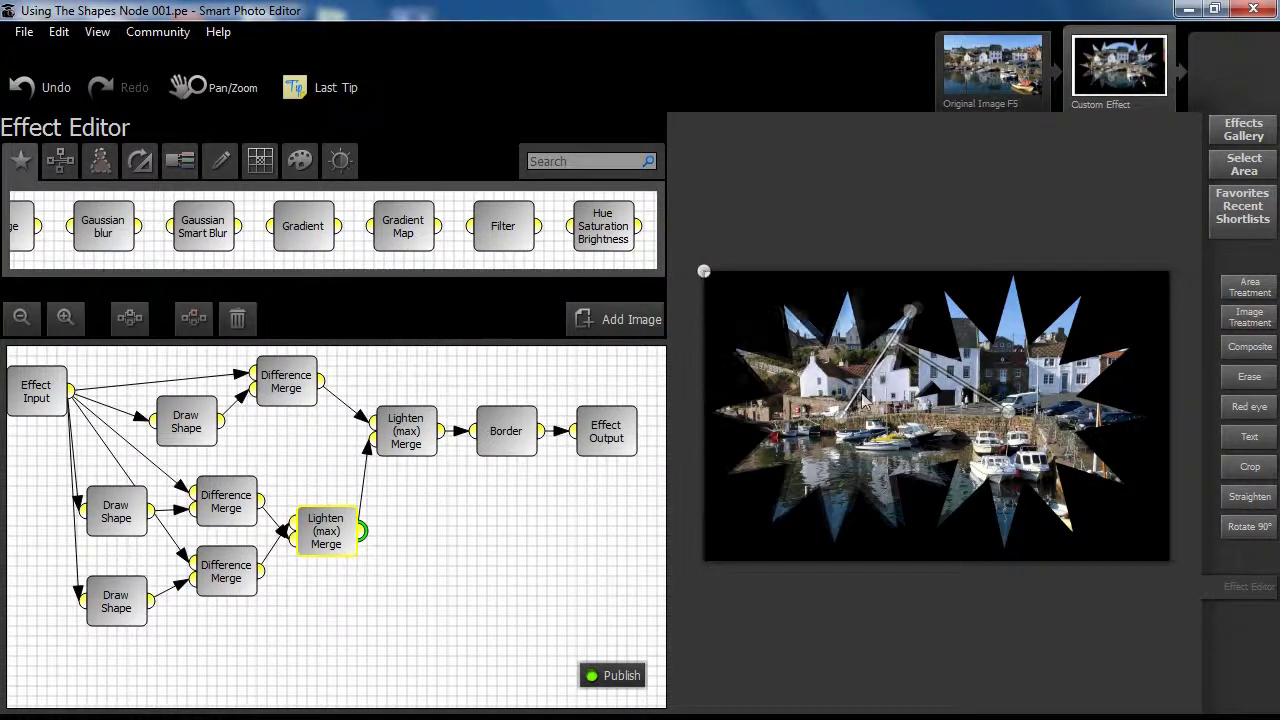
left_click_drag(892, 340, 926, 326)
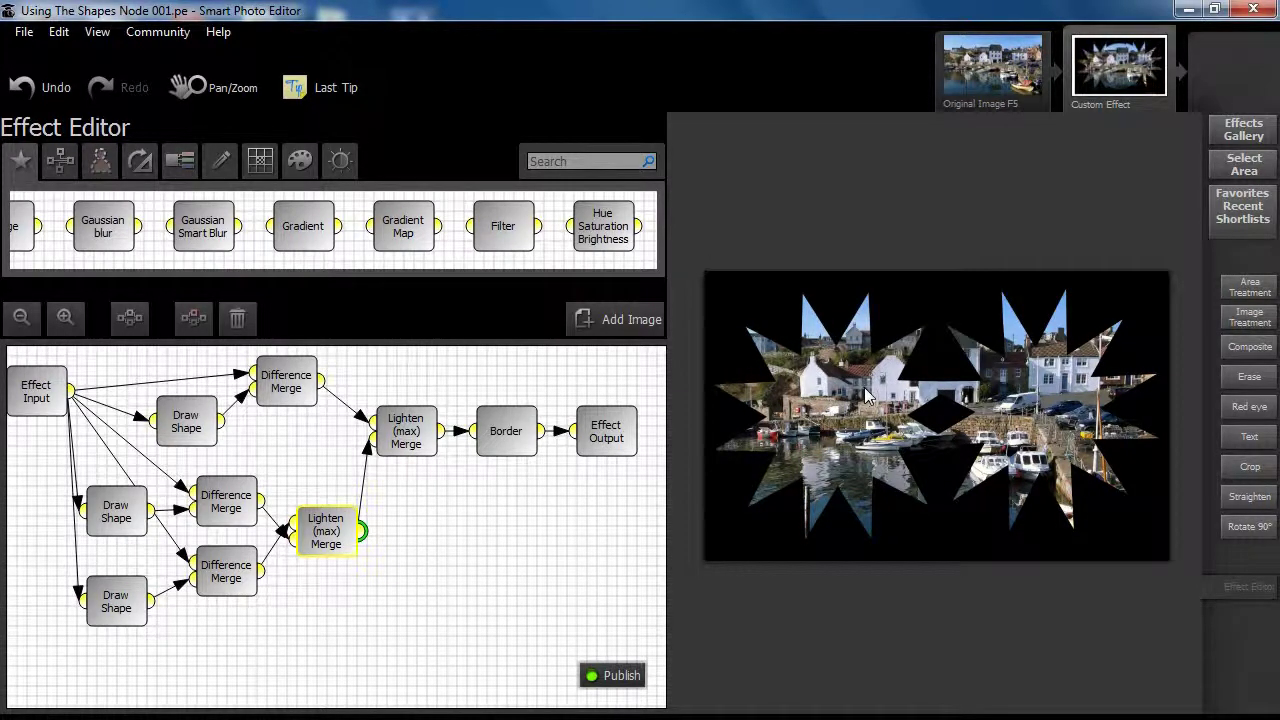
Step: Preview the circle-masked harbour, the merged stars, and the circle-and-stars combination
left_click(394, 517)
left_click(280, 391)
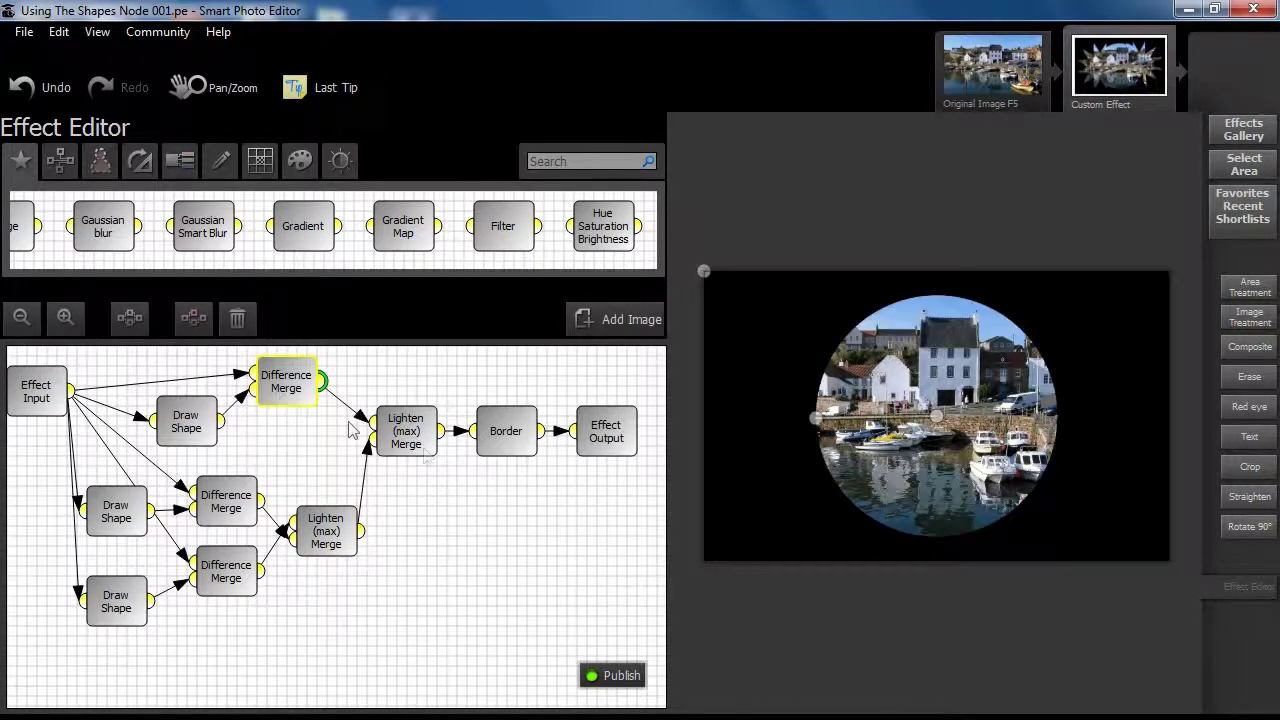
left_click(348, 528)
left_click(408, 440)
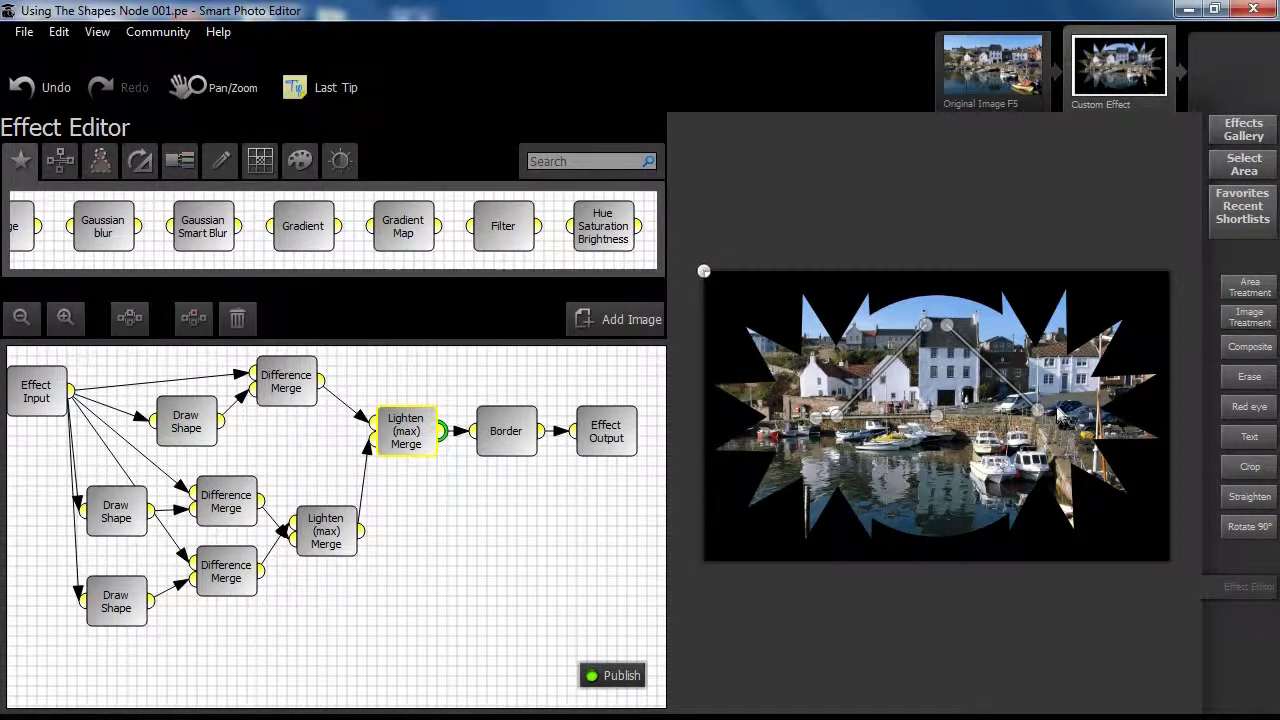
Step: Enlarge, rotate and reshape the star spikes to cover gaps, then preview the white-bordered result
left_click_drag(1013, 395, 1021, 398)
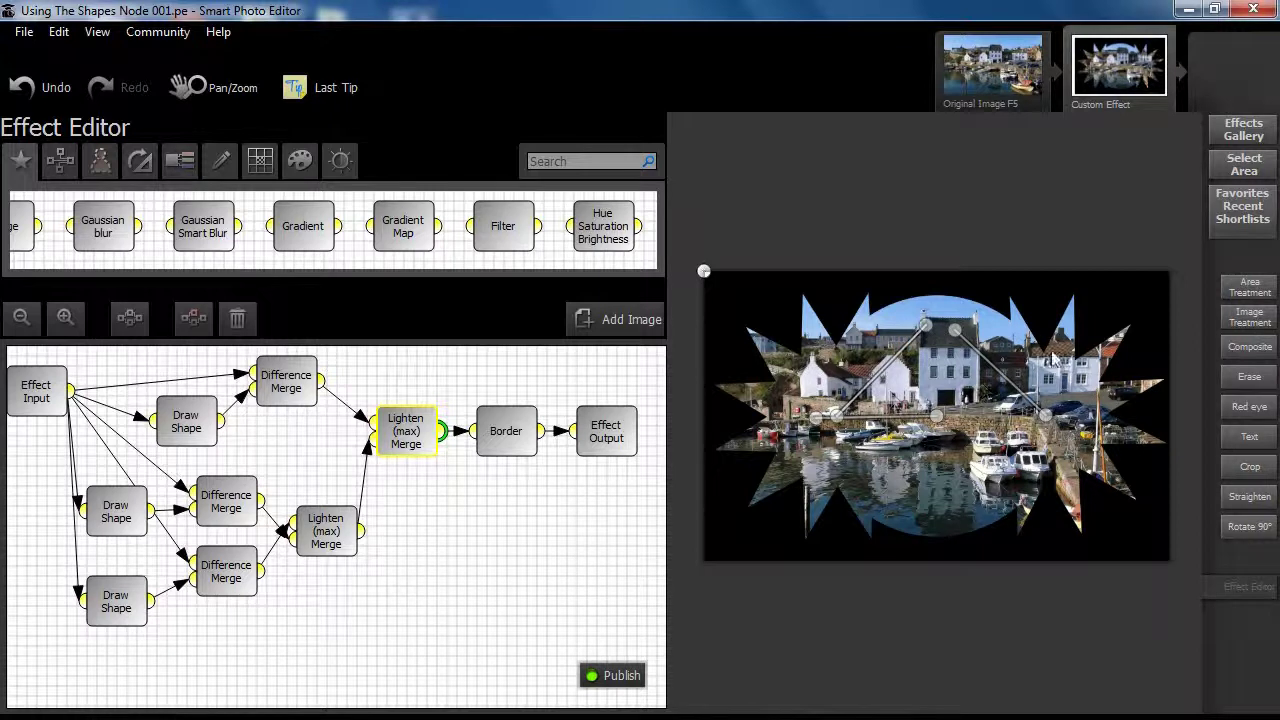
left_click_drag(947, 333, 957, 335)
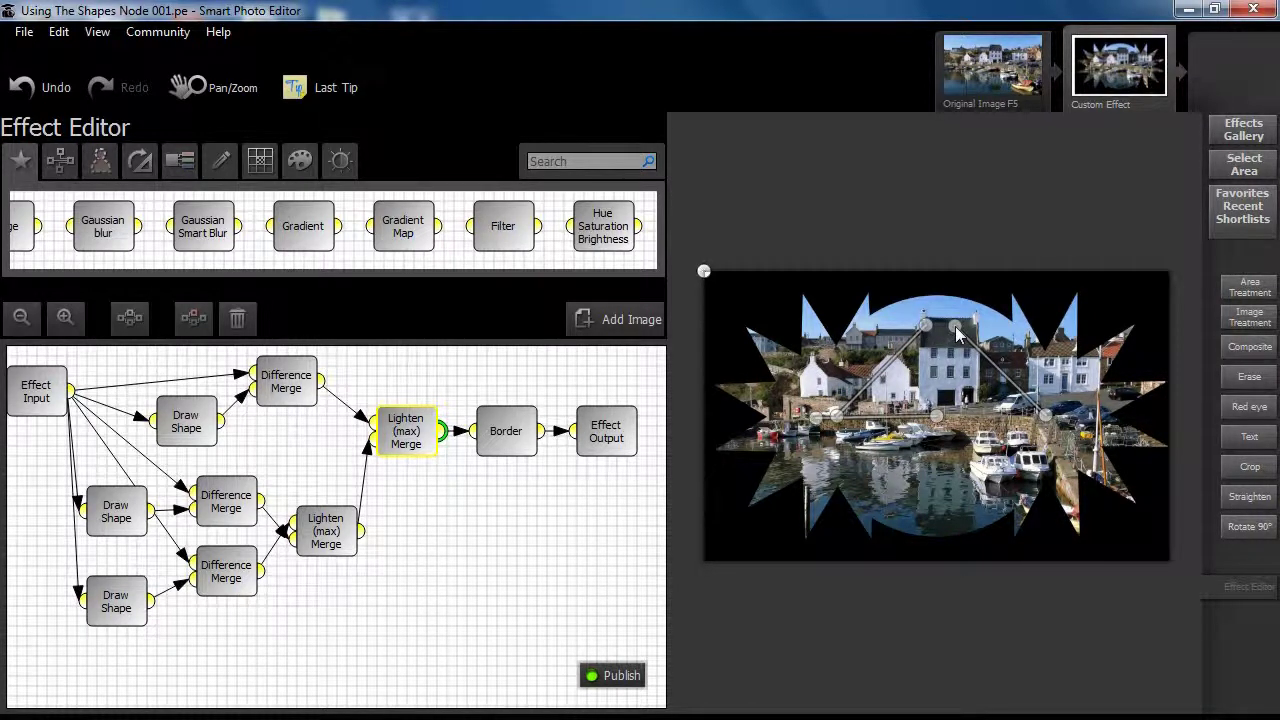
left_click_drag(1026, 403, 1040, 414)
left_click_drag(937, 414, 936, 414)
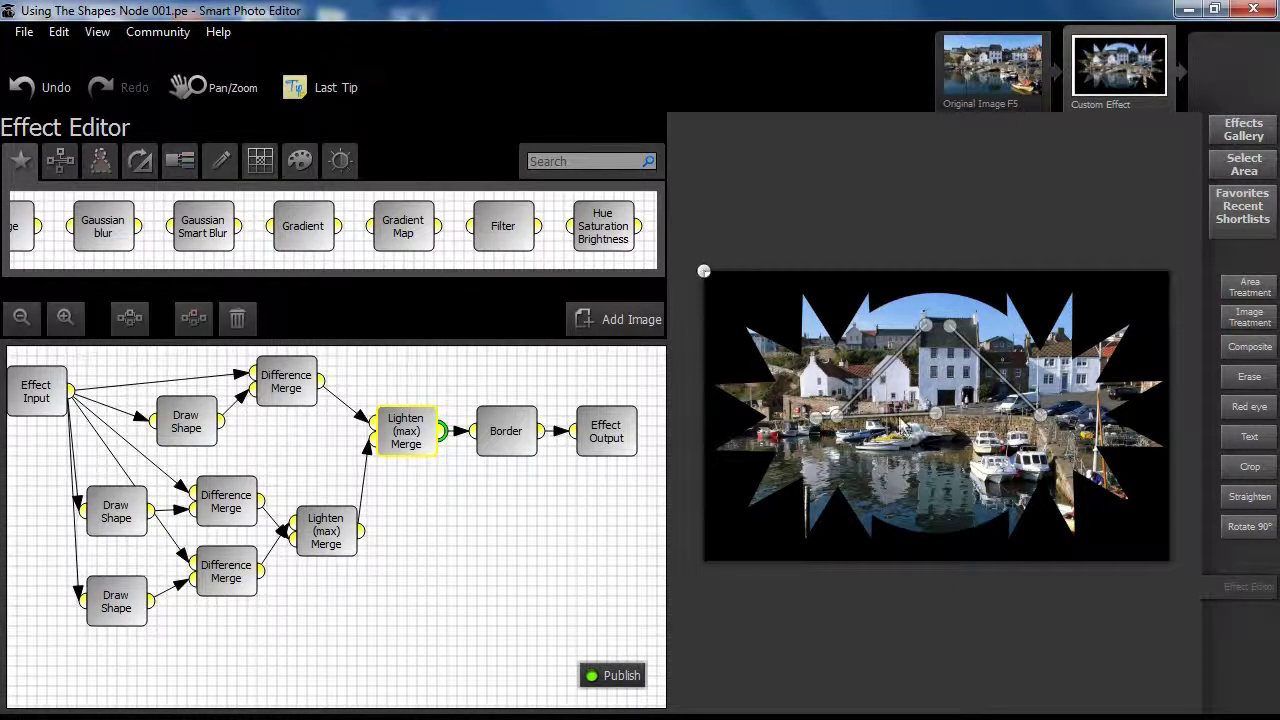
left_click_drag(900, 421, 902, 423)
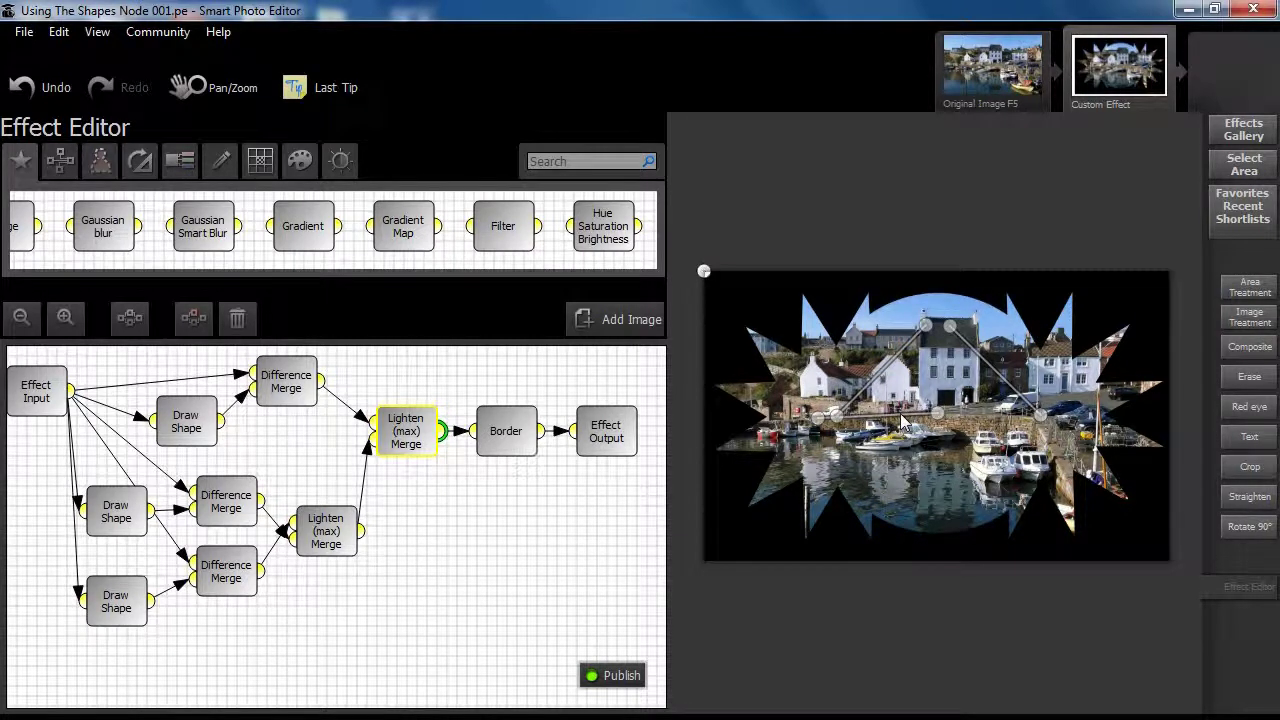
left_click(494, 436)
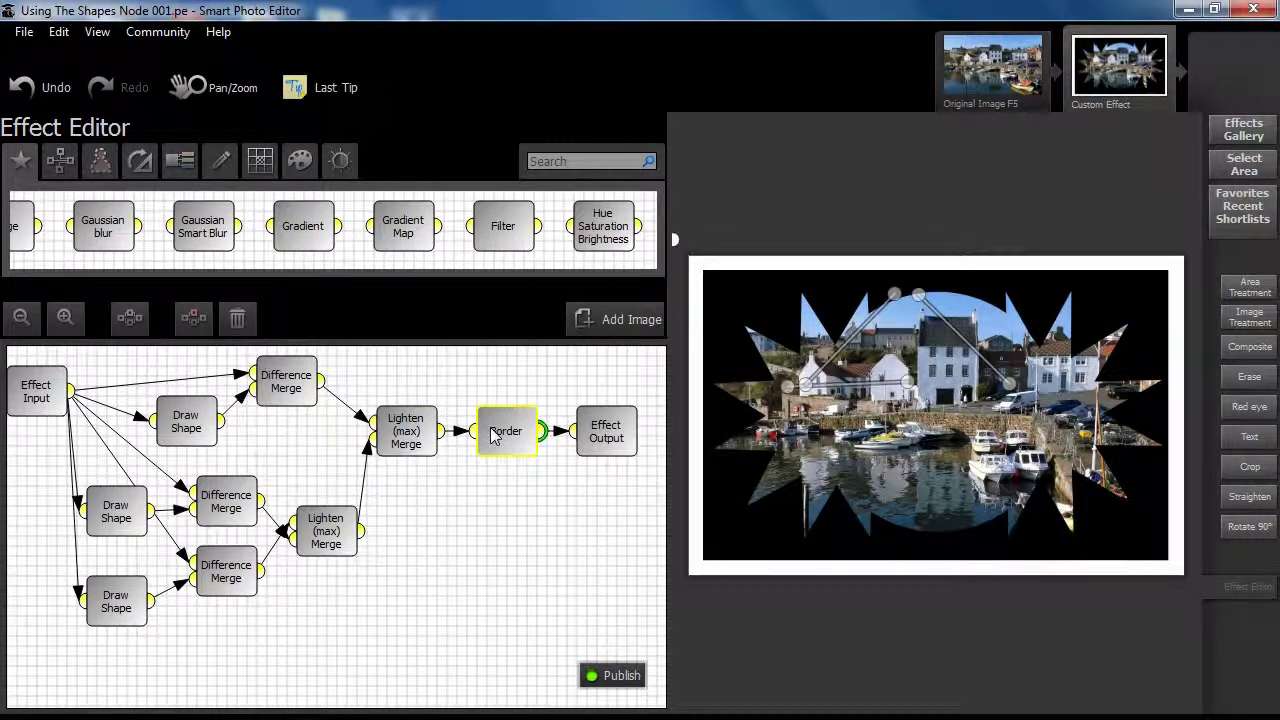
Step: Select the Effect Output and publish the effect to reach the Tagging Effect page
left_click(602, 436)
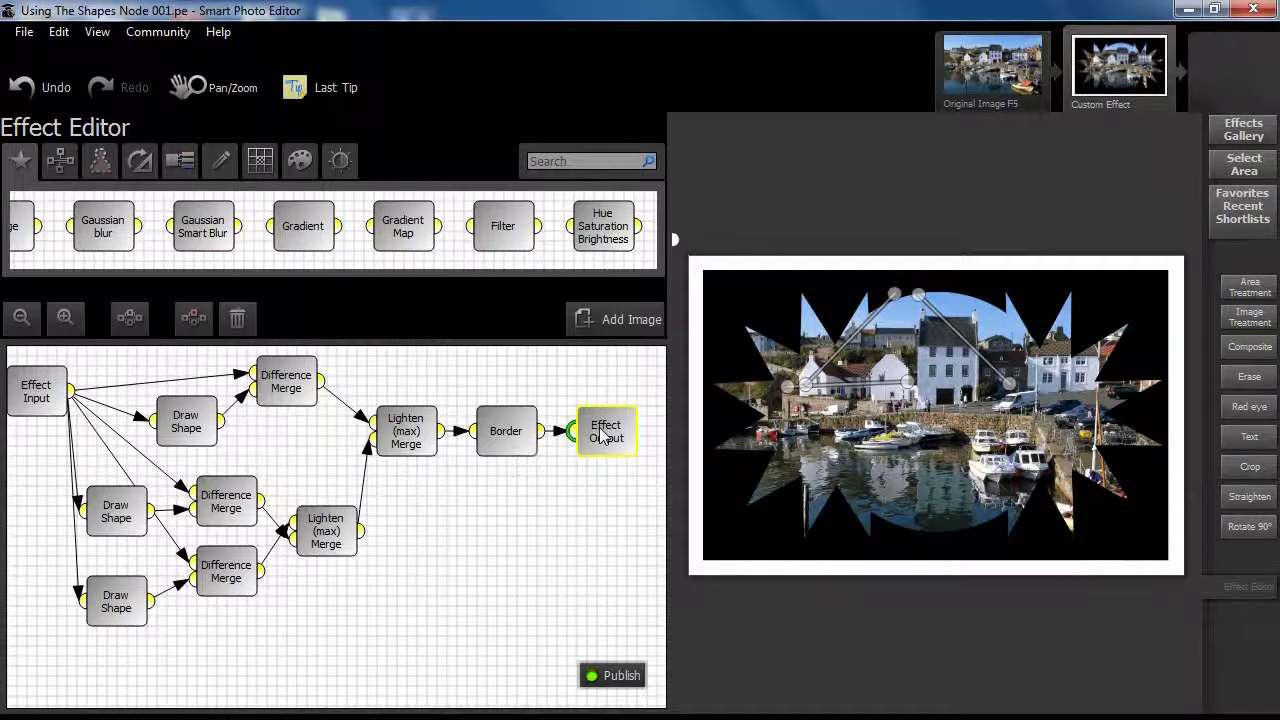
left_click(630, 677)
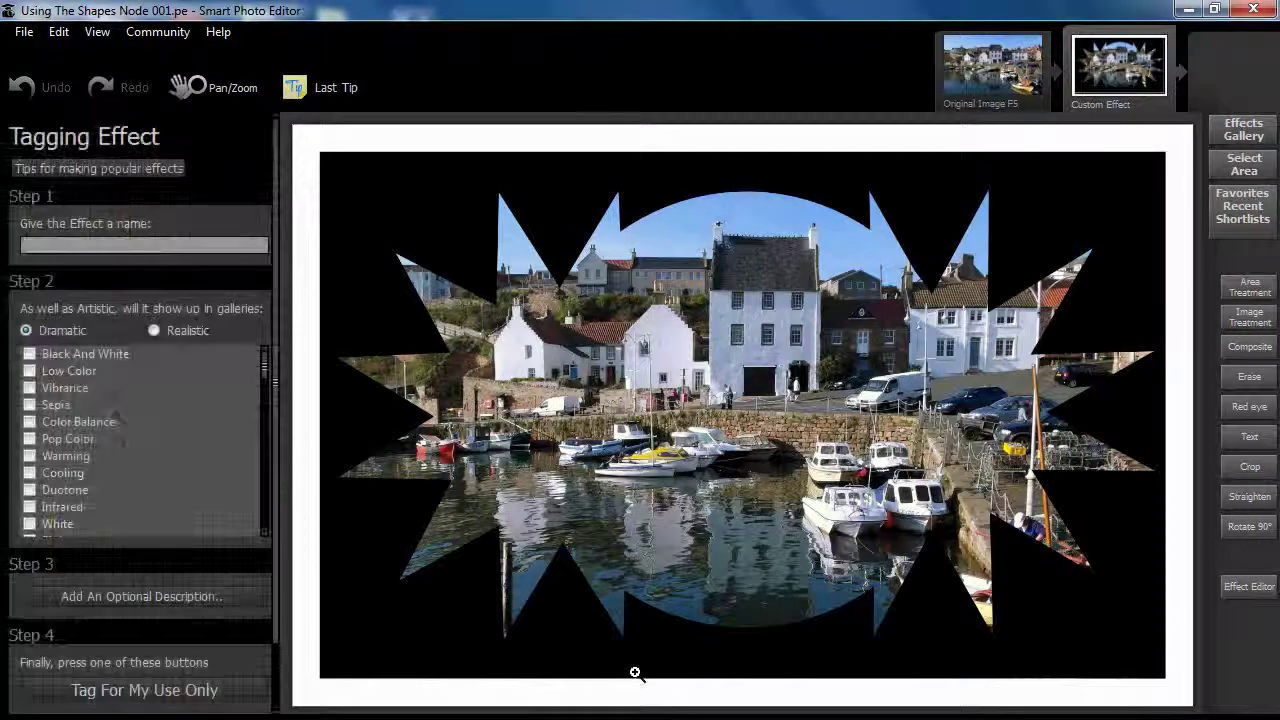